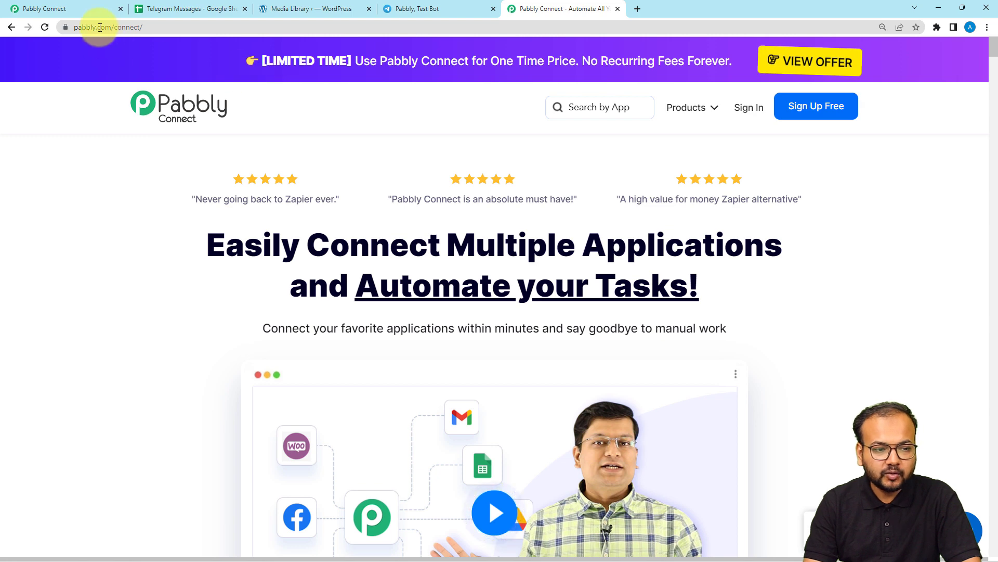
- Create a Pabbly Connect workflow named "Send Telegram Messages with Photos from Google Sheets"
{"action": "left_click", "coordinate": [97, 8]}
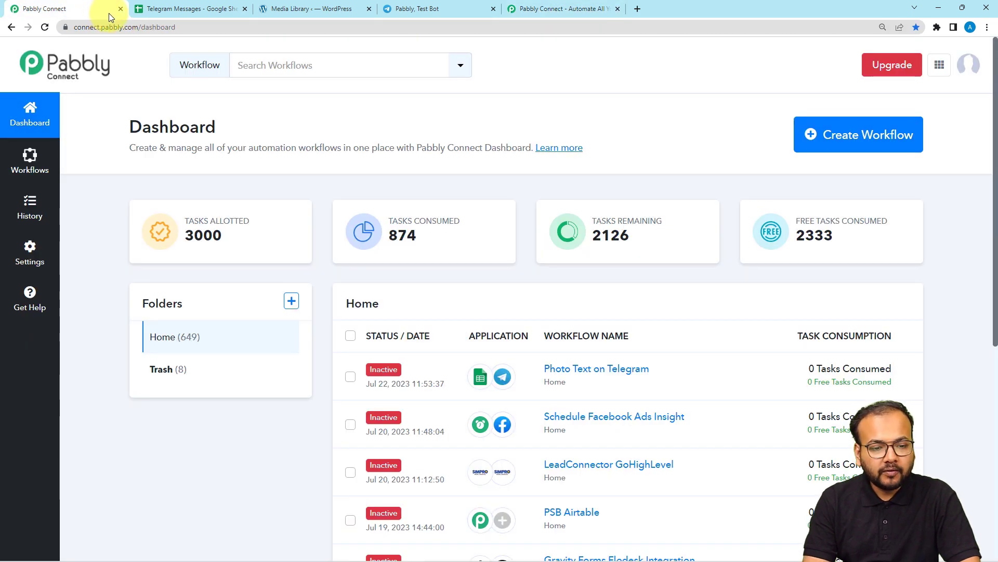
{"action": "left_click", "coordinate": [842, 133]}
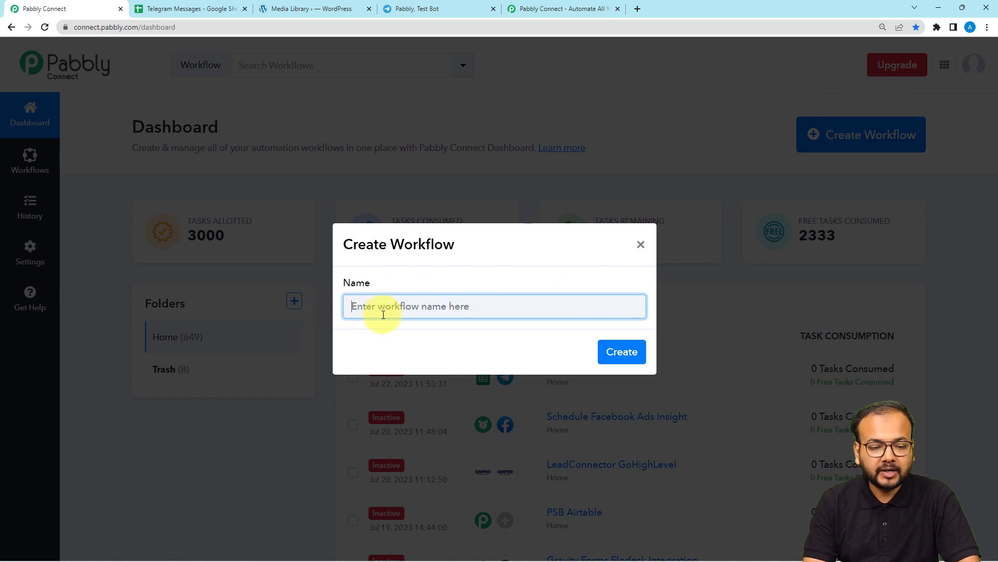
{"action": "type", "text": "Send Telegram Messages with Photos from Google Sheets"}
{"action": "left_click", "coordinate": [504, 347]}
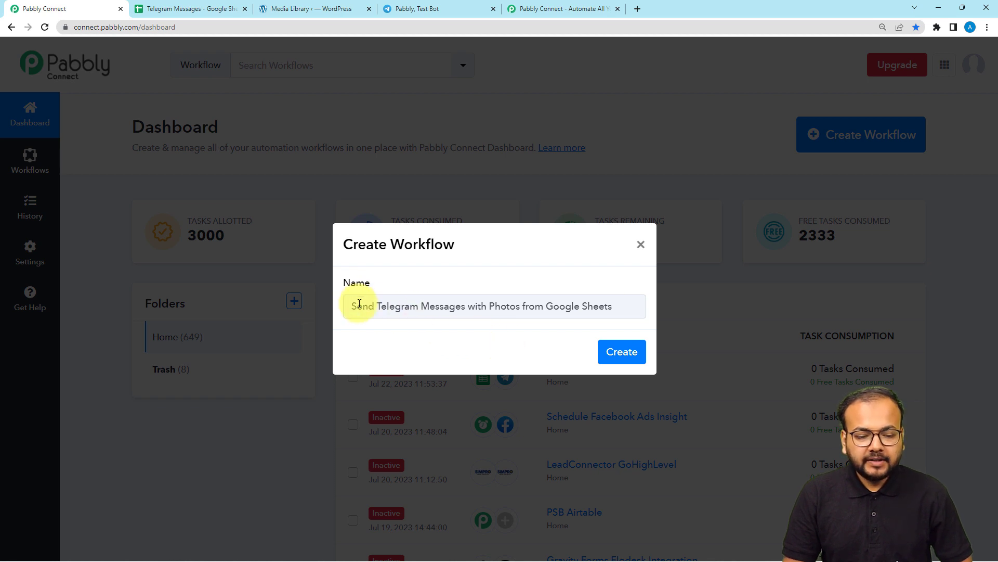
{"action": "left_click", "coordinate": [619, 358]}
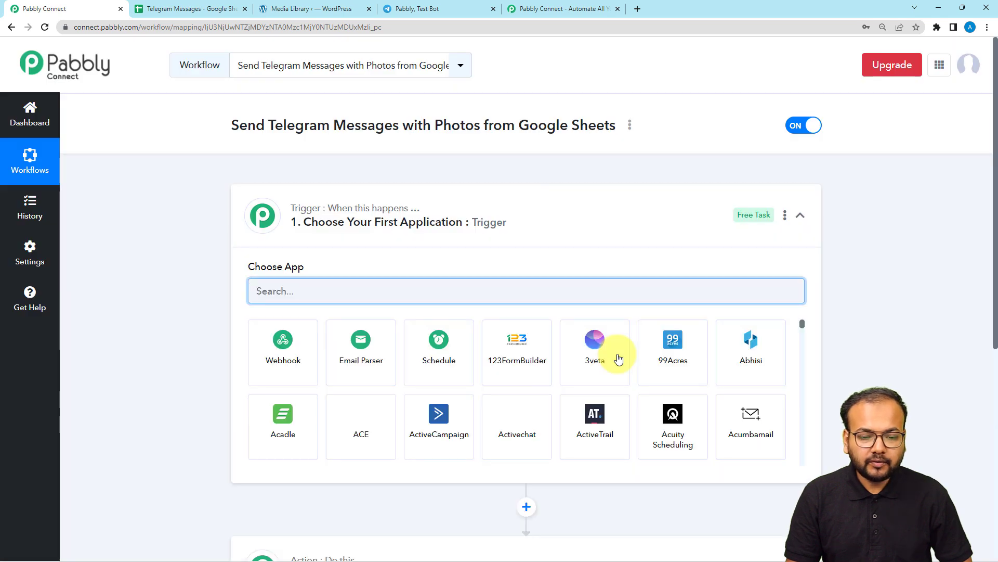
{"action": "left_click", "coordinate": [578, 223]}
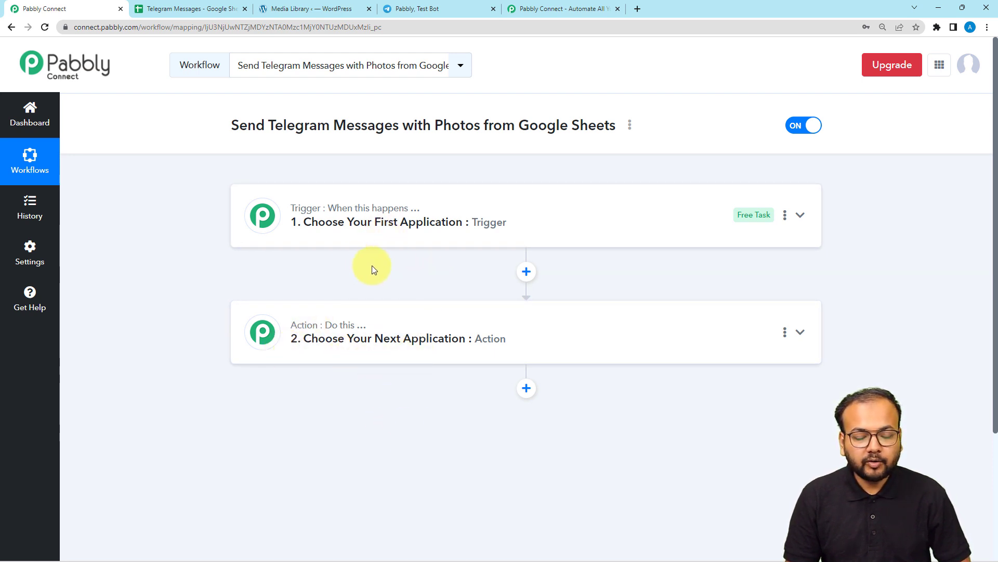
{"action": "left_click", "coordinate": [306, 227]}
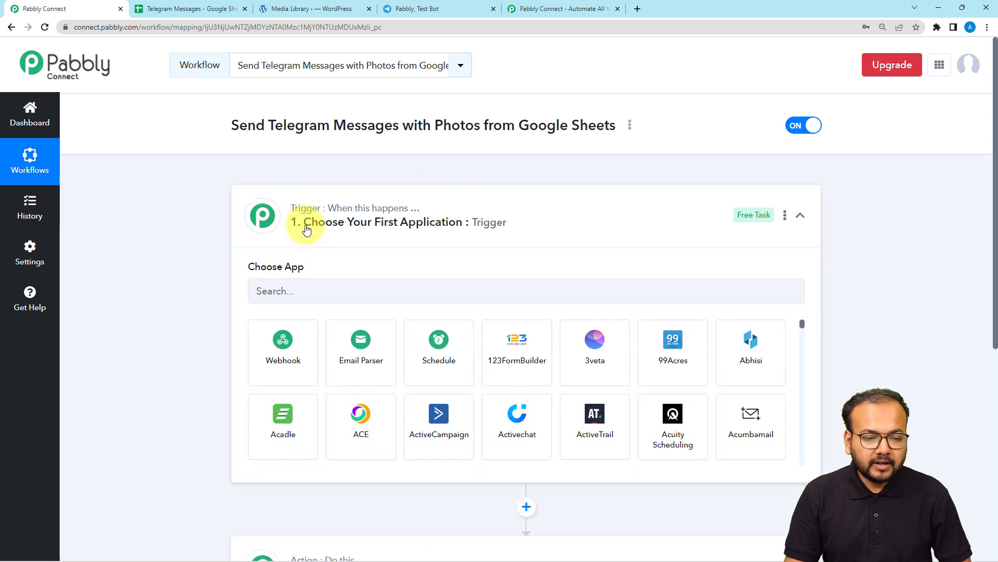
{"action": "scroll", "coordinate": [306, 229], "scroll_direction": "down", "scroll_amount": 1}
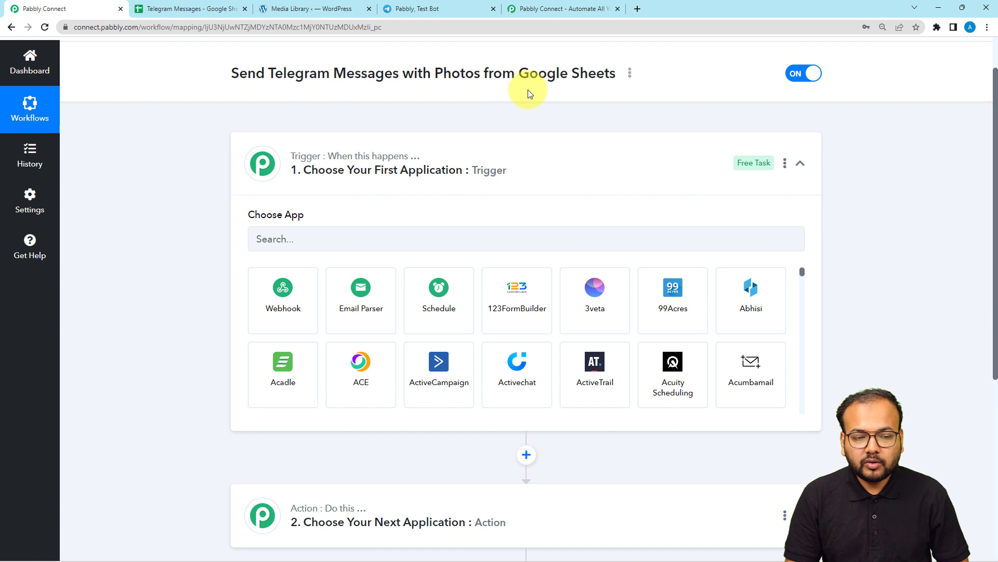
- Switch to the Telegram Messages spreadsheet and examine the text message and photo URL in row 2
{"action": "left_click", "coordinate": [180, 8]}
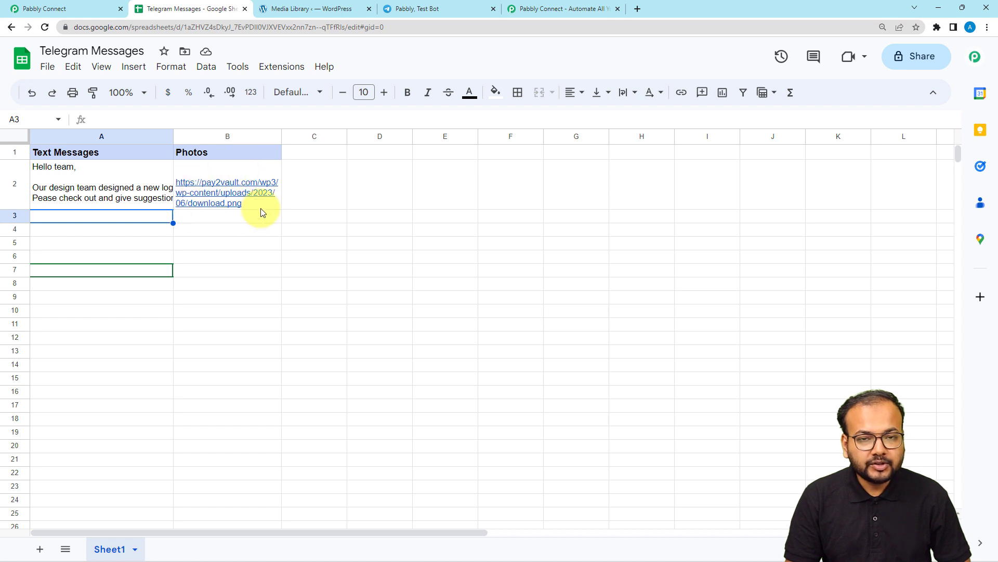
{"action": "mouse_move", "coordinate": [258, 206]}
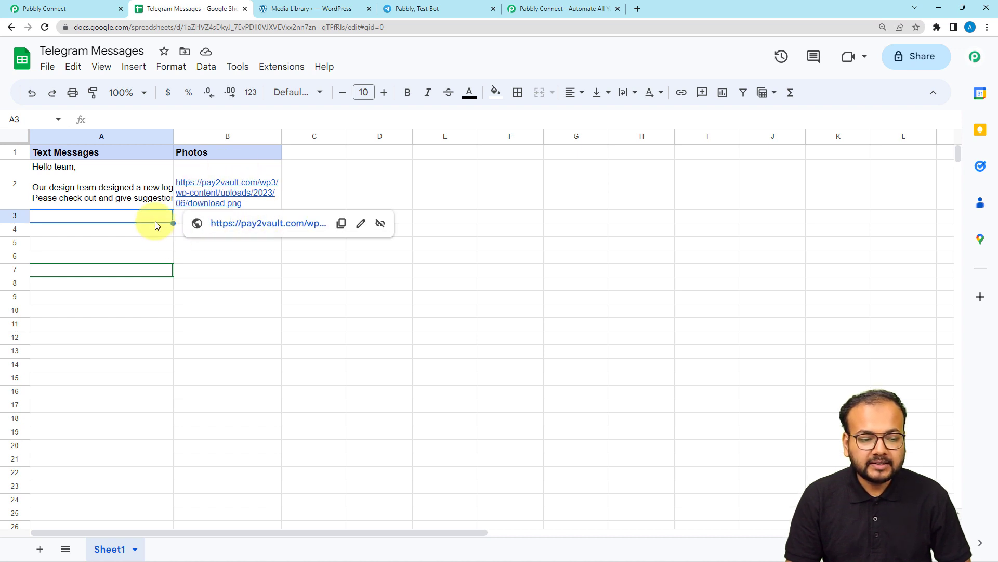
{"action": "left_click", "coordinate": [120, 195]}
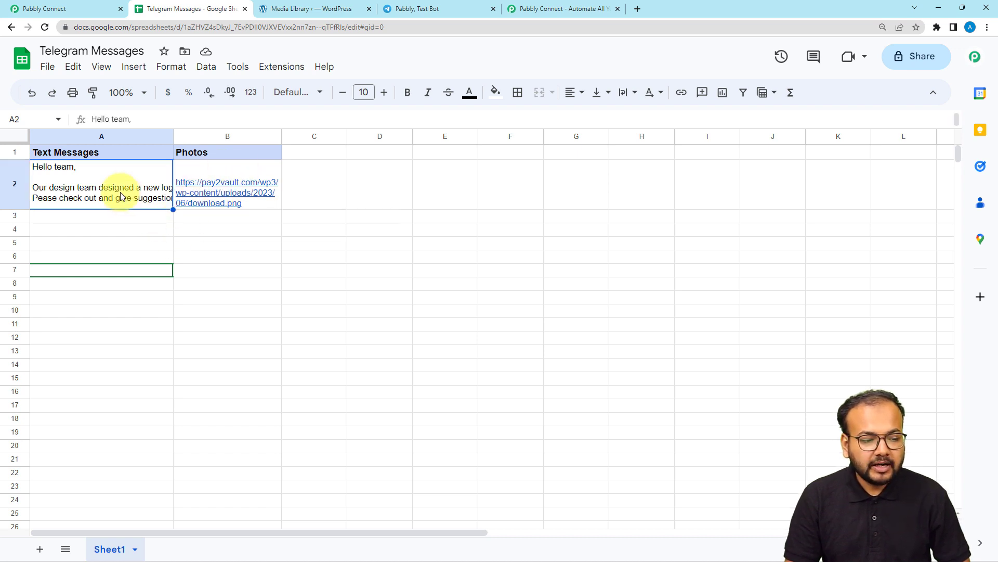
{"action": "left_click", "coordinate": [224, 202]}
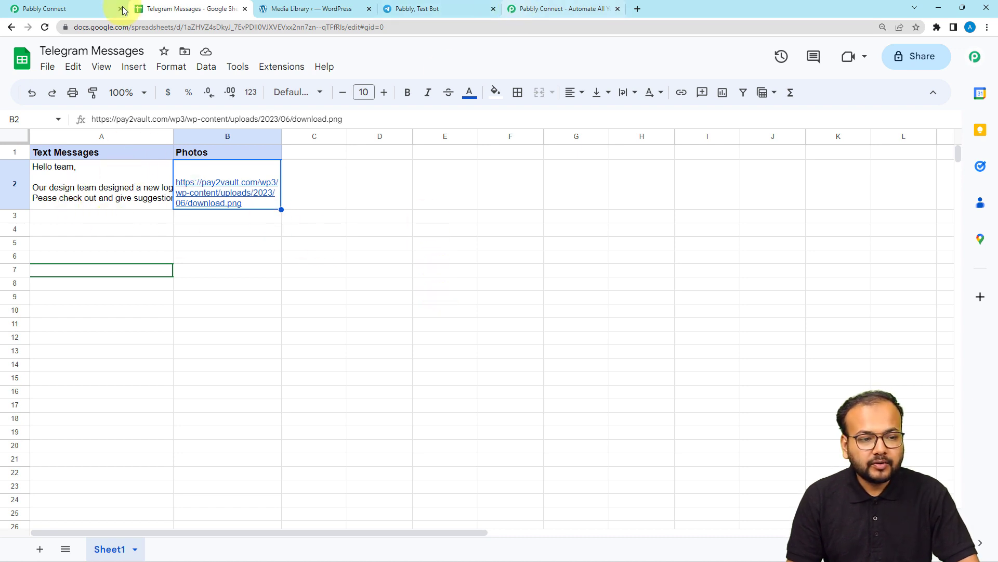
- Back in the Pabbly Connect workflow, set the trigger to Google Sheets with the New or Updated Spreadsheet Row event
{"action": "left_click", "coordinate": [73, 10]}
{"action": "left_click", "coordinate": [330, 243]}
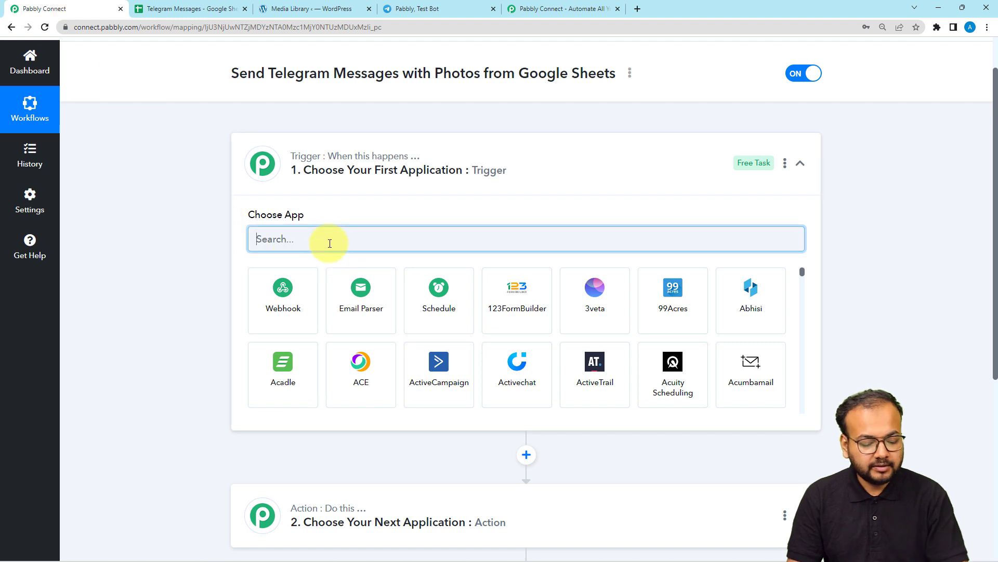
{"action": "type", "text": "sheet"}
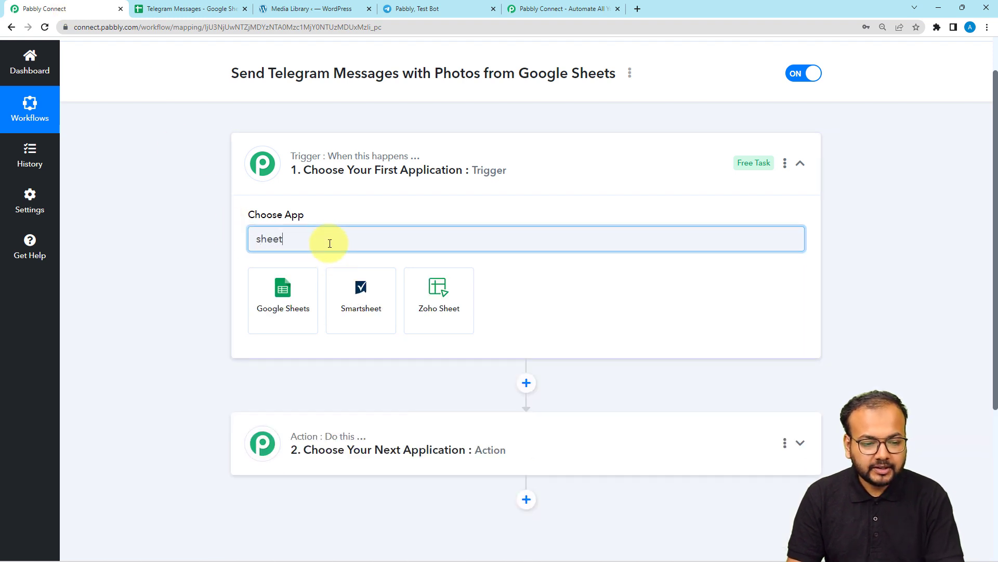
{"action": "left_click", "coordinate": [295, 303]}
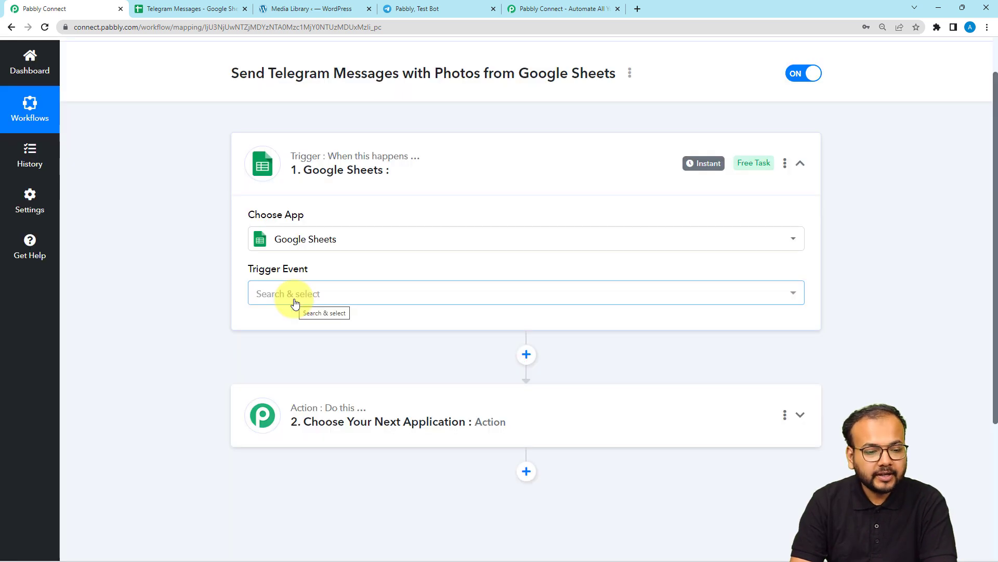
{"action": "left_click", "coordinate": [292, 301]}
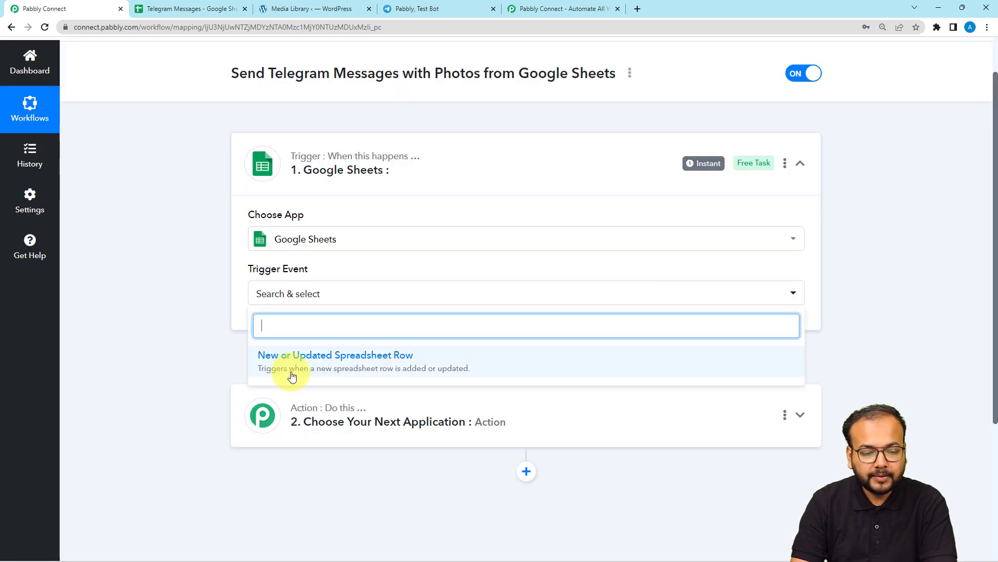
{"action": "left_click", "coordinate": [331, 371]}
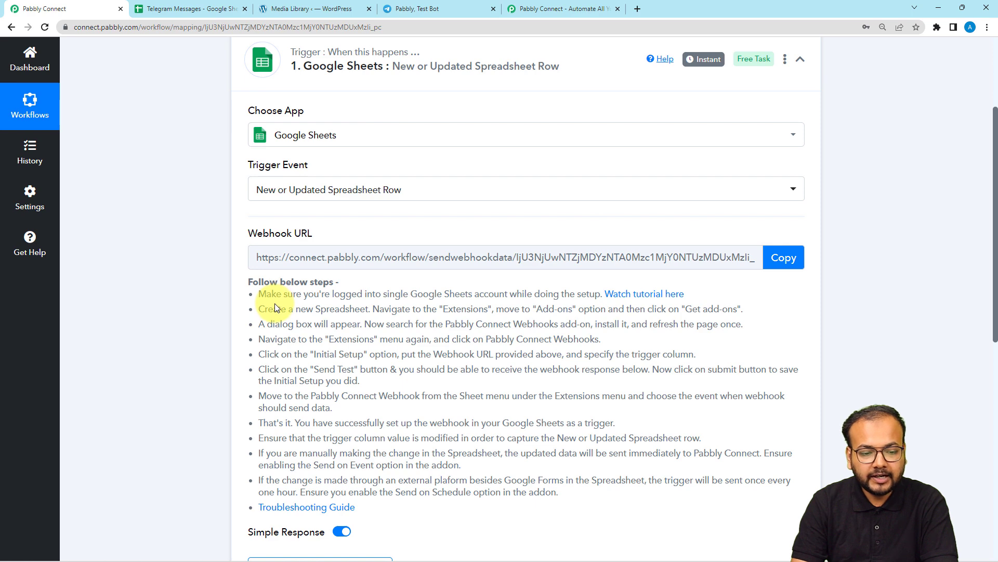
- Review the setup instructions listed below the trigger's webhook URL
{"action": "left_click_drag", "start_coordinate": [253, 290], "coordinate": [396, 516]}
{"action": "left_click", "coordinate": [309, 420]}
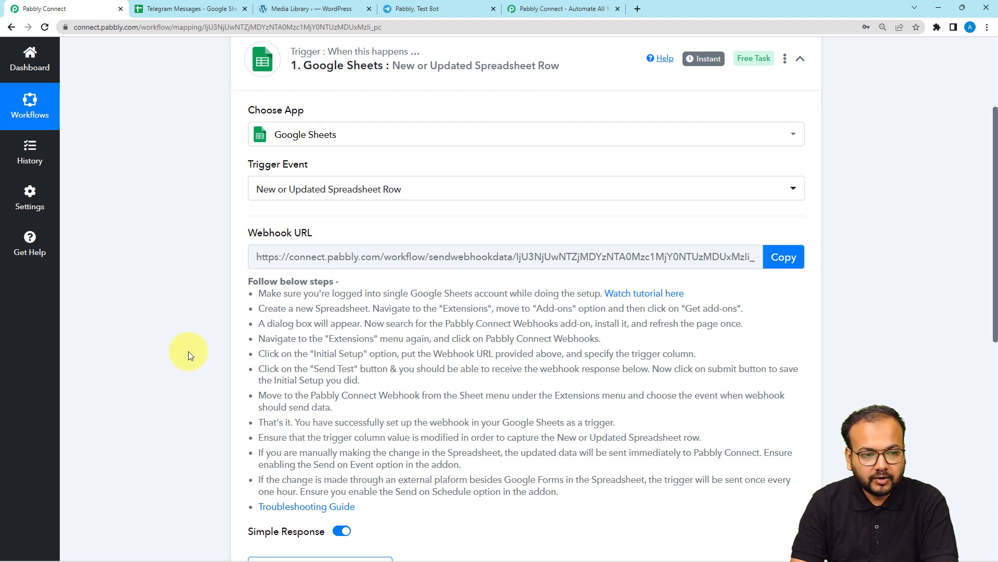
{"action": "scroll", "coordinate": [188, 351], "scroll_direction": "down", "scroll_amount": 2}
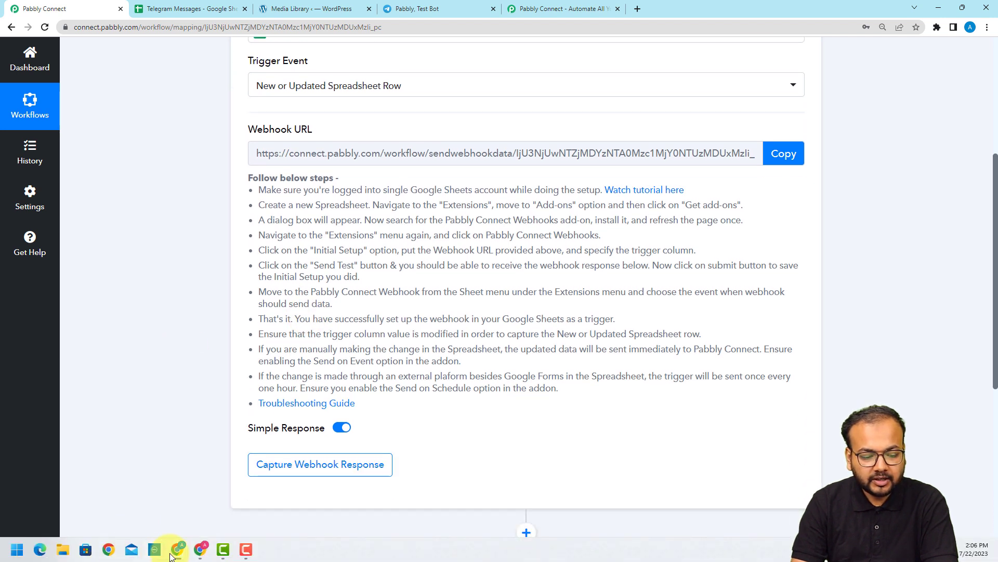
- Switch to the incognito browser window holding the Telegram Messages spreadsheet
{"action": "mouse_move", "coordinate": [177, 549]}
{"action": "left_click", "coordinate": [196, 507]}
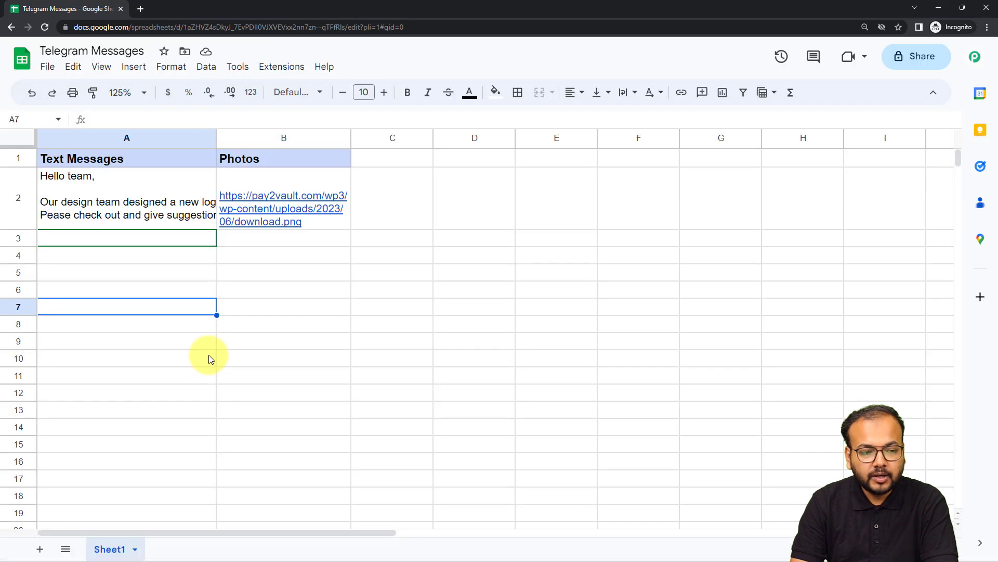
{"action": "left_click", "coordinate": [202, 362]}
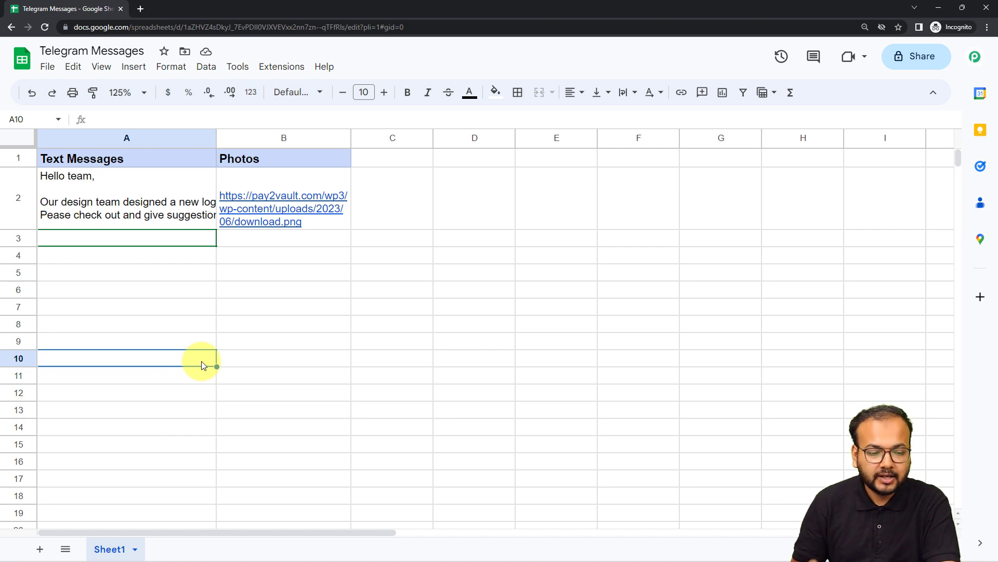
{"action": "left_click", "coordinate": [323, 339]}
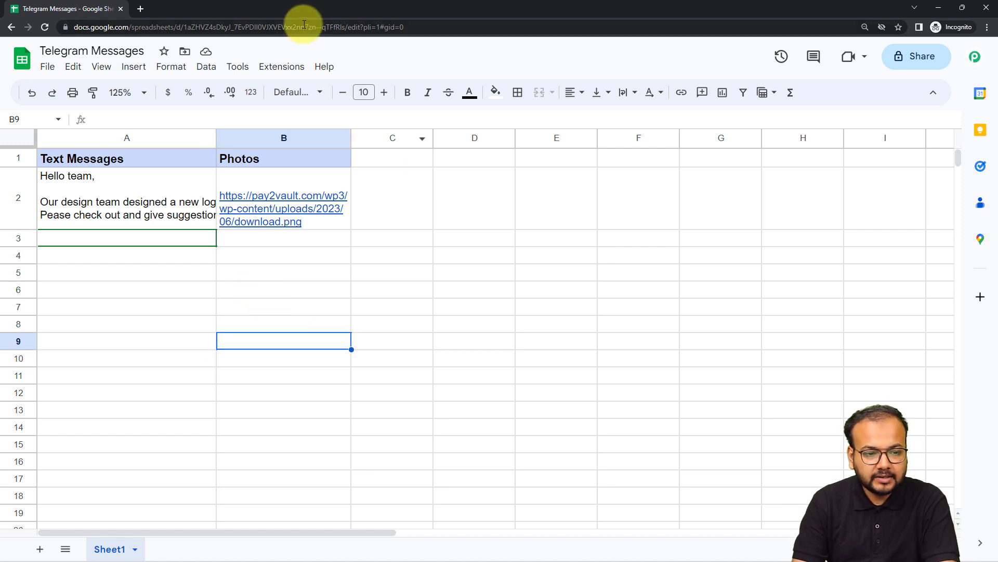
- Look up the Pabbly Connect Webhooks add-on in the Google Workspace Marketplace, then close the marketplace
{"action": "left_click", "coordinate": [281, 65]}
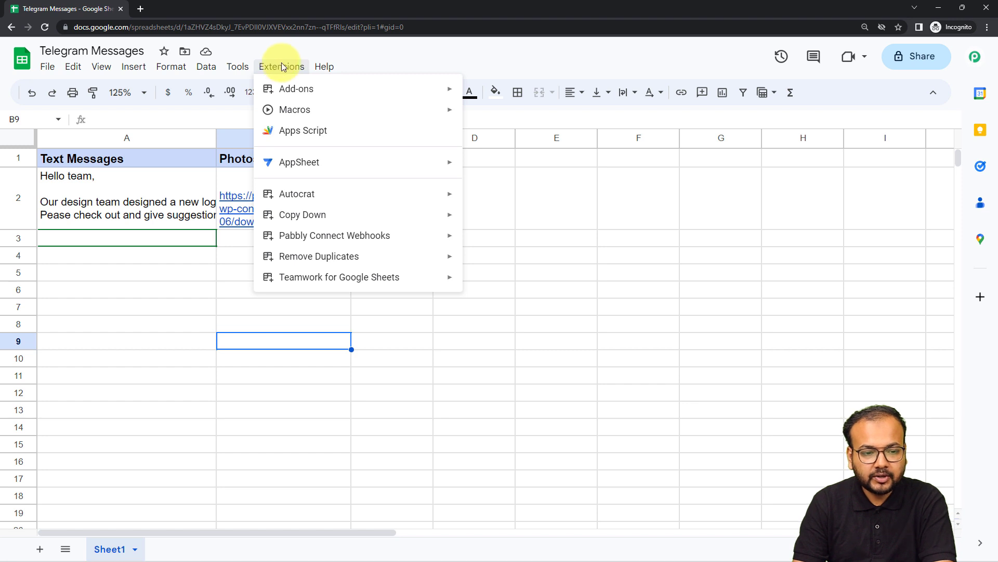
{"action": "mouse_move", "coordinate": [283, 89]}
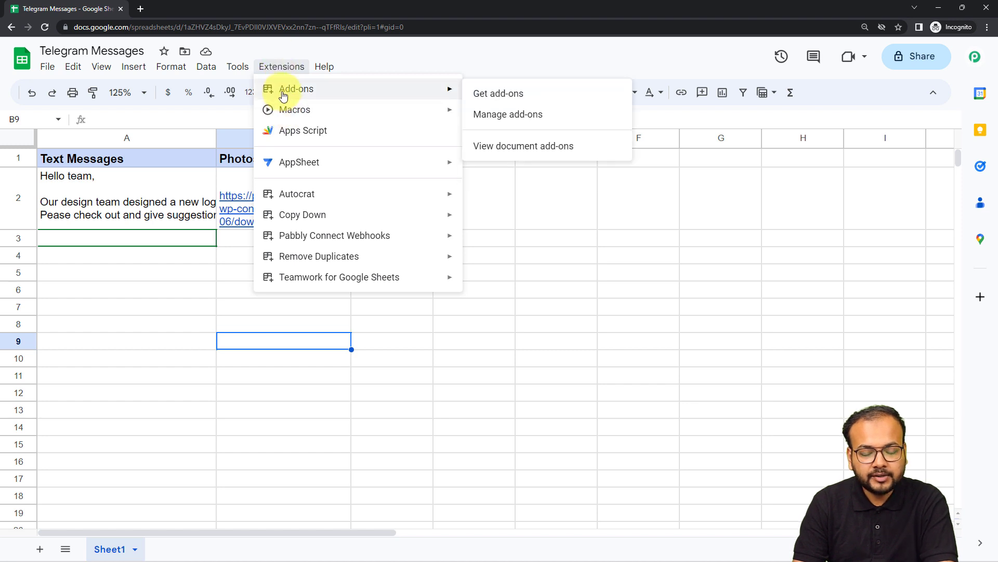
{"action": "left_click", "coordinate": [489, 97]}
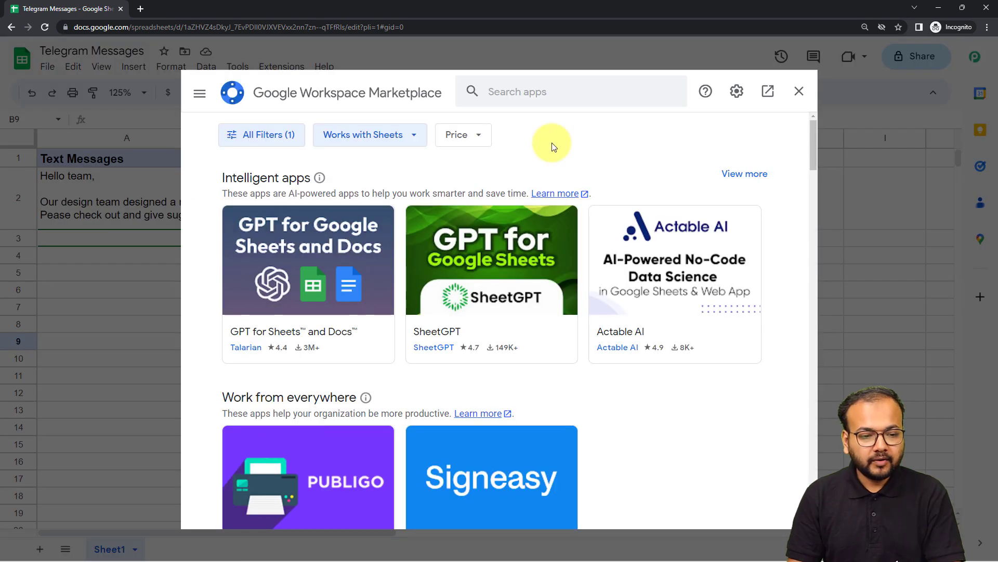
{"action": "left_click", "coordinate": [542, 89]}
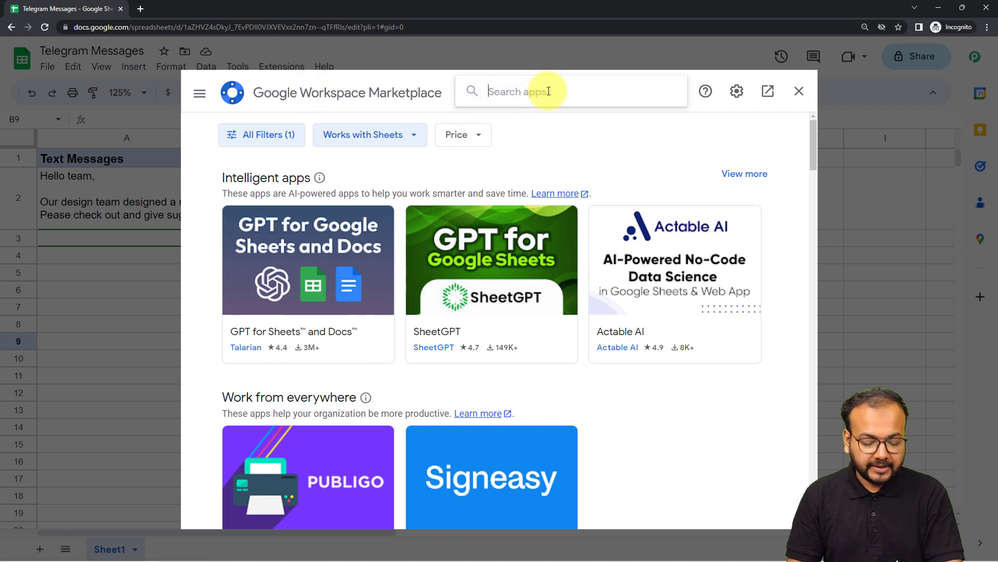
{"action": "type", "text": "pabb"}
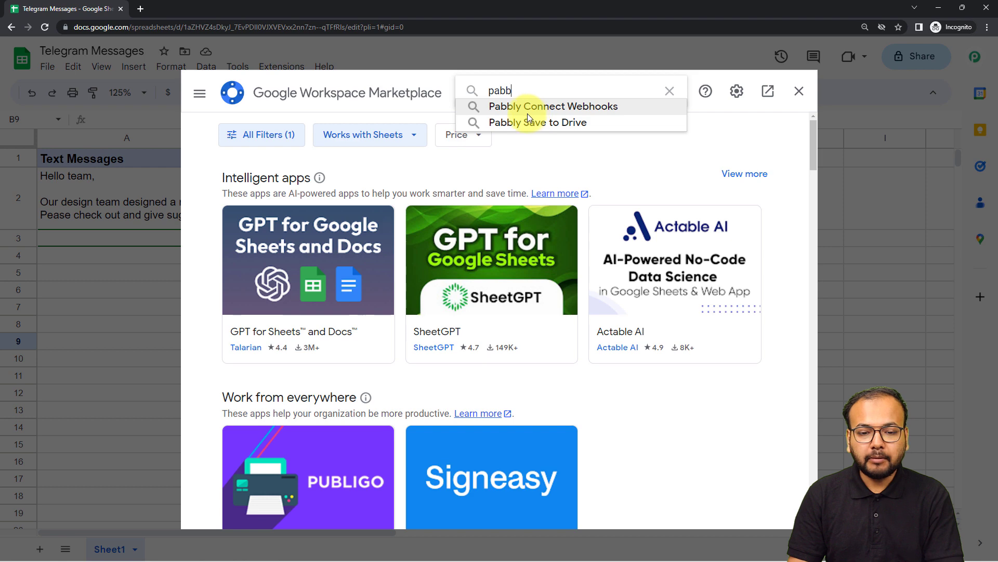
{"action": "left_click", "coordinate": [557, 108]}
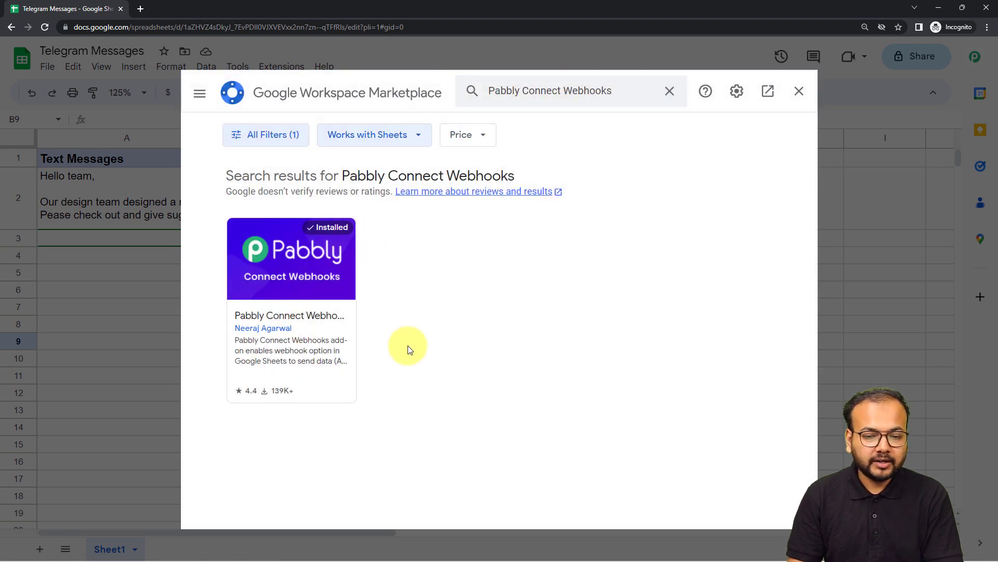
{"action": "left_click", "coordinate": [798, 91]}
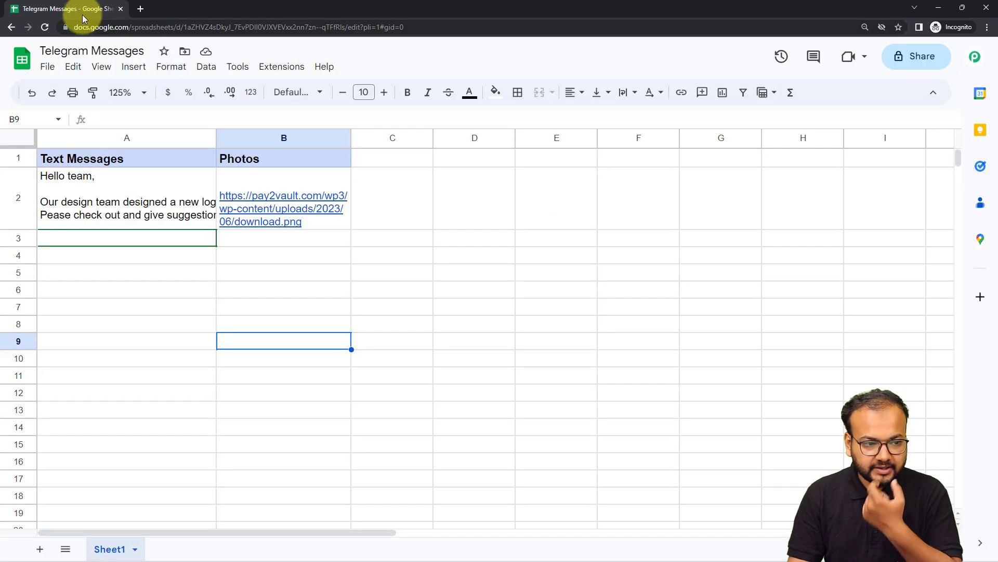
- Reload the spreadsheet and set the trigger column to B in the Initial Setup of Pabbly Connect Webhooks
{"action": "left_click", "coordinate": [45, 26]}
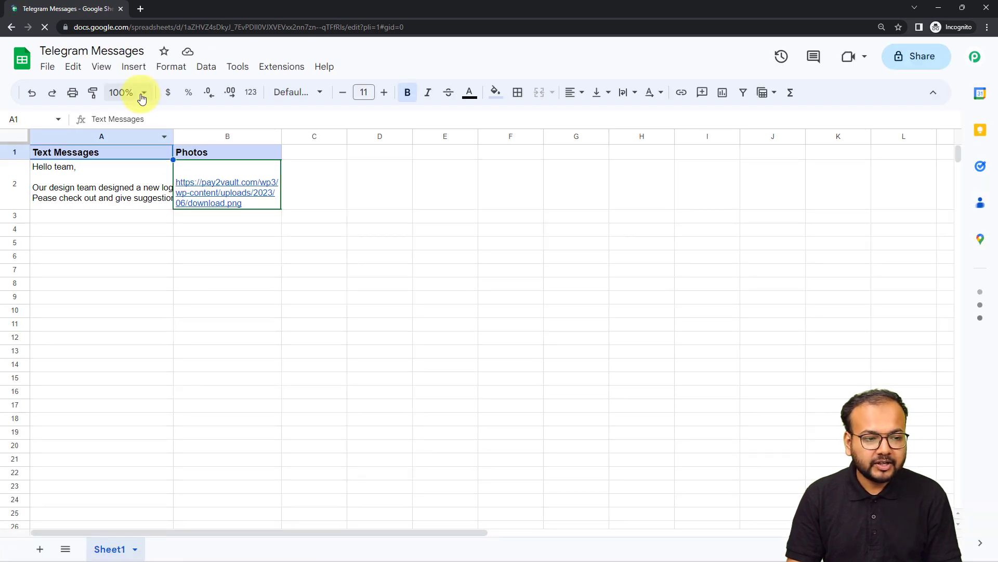
{"action": "left_click", "coordinate": [279, 69]}
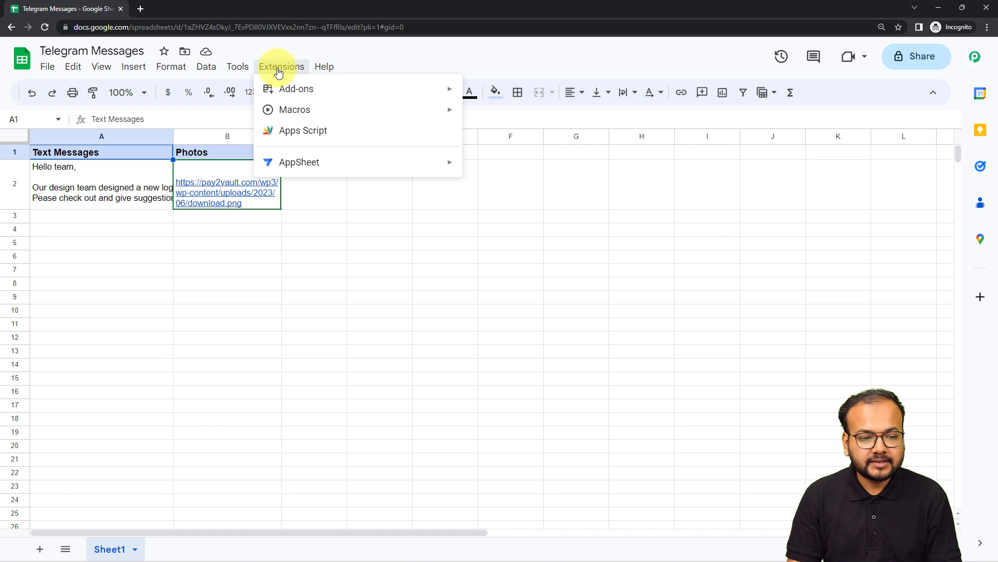
{"action": "mouse_move", "coordinate": [283, 241]}
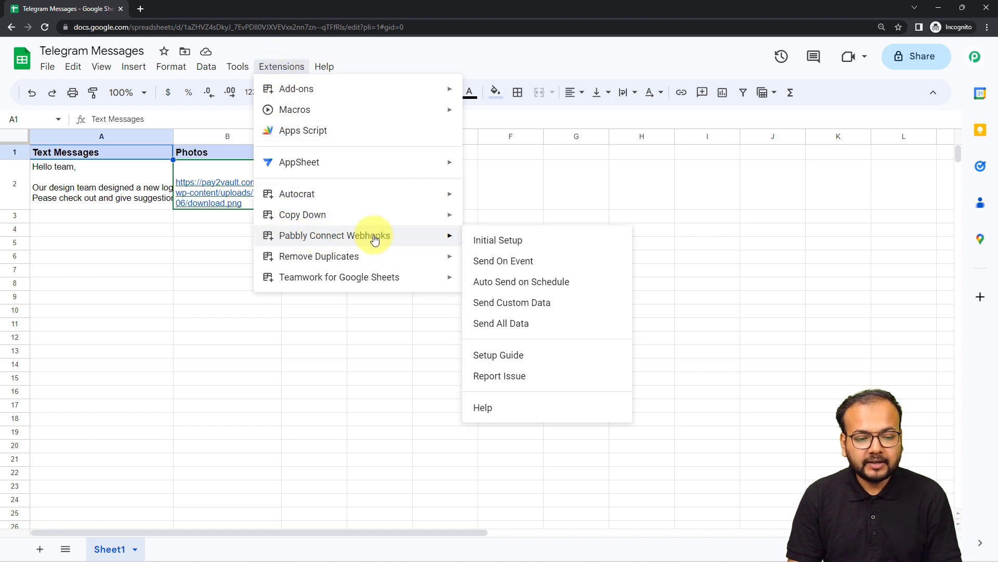
{"action": "left_click", "coordinate": [515, 245]}
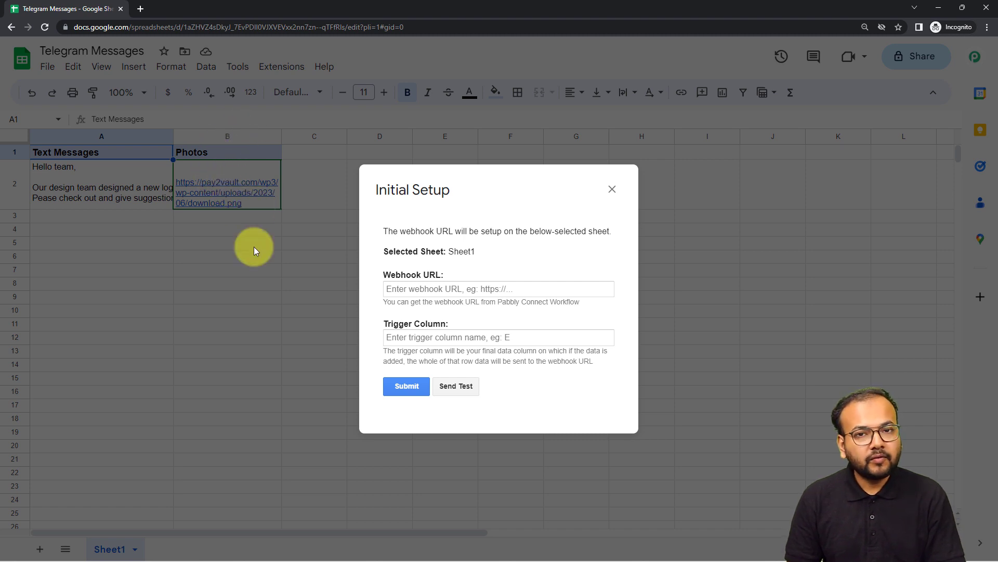
{"action": "left_click", "coordinate": [445, 338]}
{"action": "type", "text": "B"}
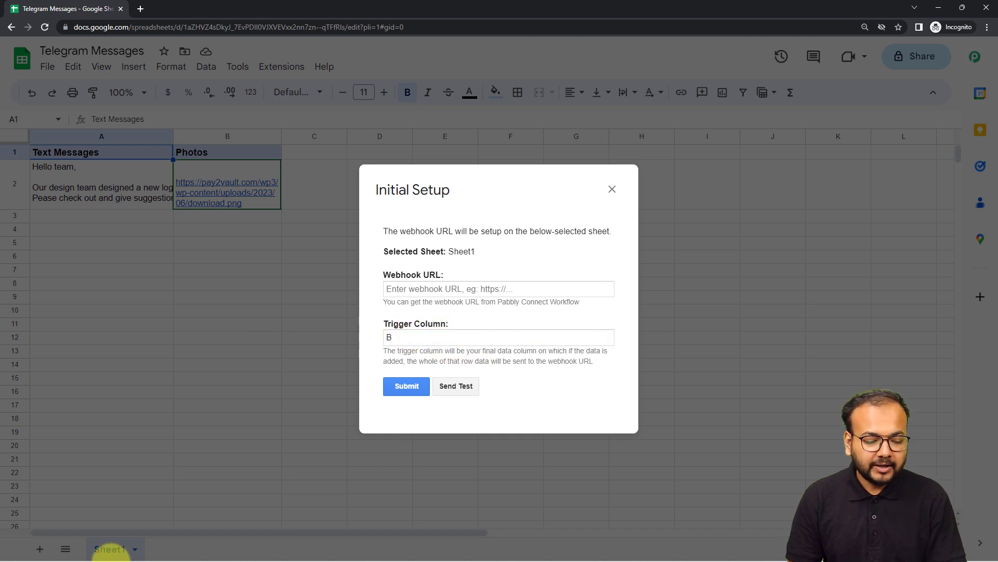
- Switch to the Pabbly Connect workflow window and copy the Google Sheets trigger's webhook URL
{"action": "mouse_move", "coordinate": [67, 546]}
{"action": "mouse_move", "coordinate": [179, 552]}
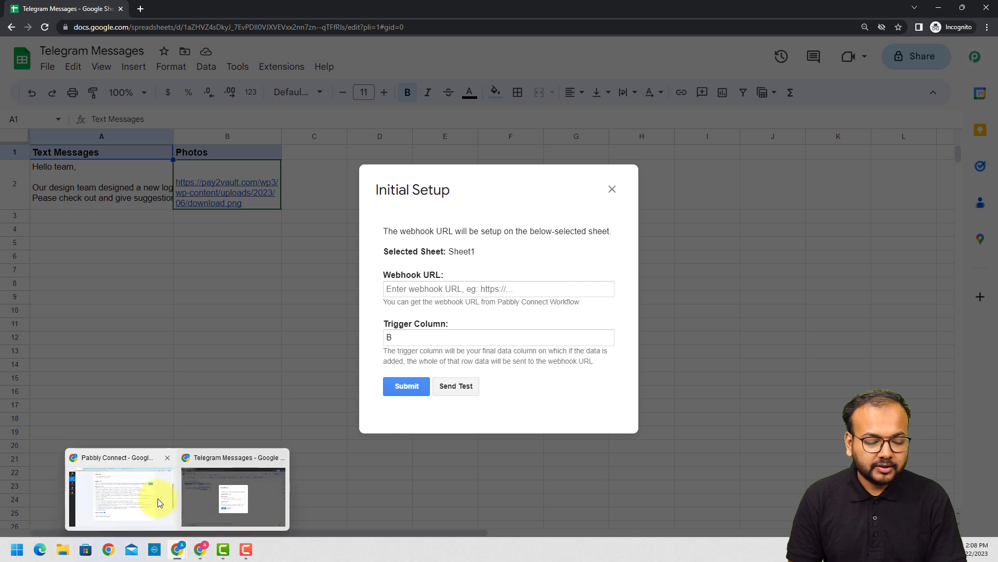
{"action": "left_click", "coordinate": [157, 498]}
{"action": "left_click", "coordinate": [799, 164]}
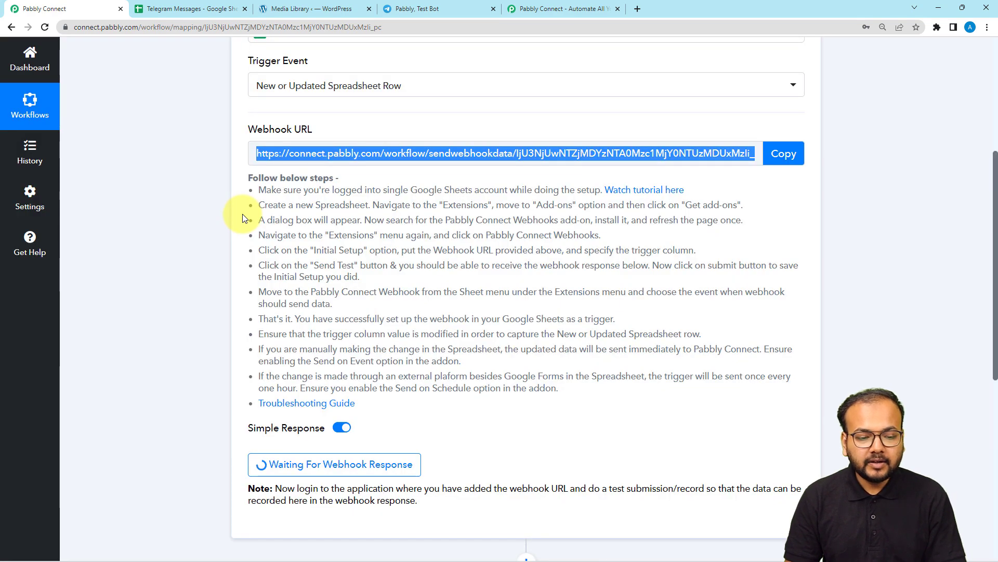
- Switch to the incognito spreadsheet window and paste the copied webhook URL into the Initial Setup of Pabbly Connect Webhooks
{"action": "scroll", "coordinate": [242, 218], "scroll_direction": "down", "scroll_amount": 2}
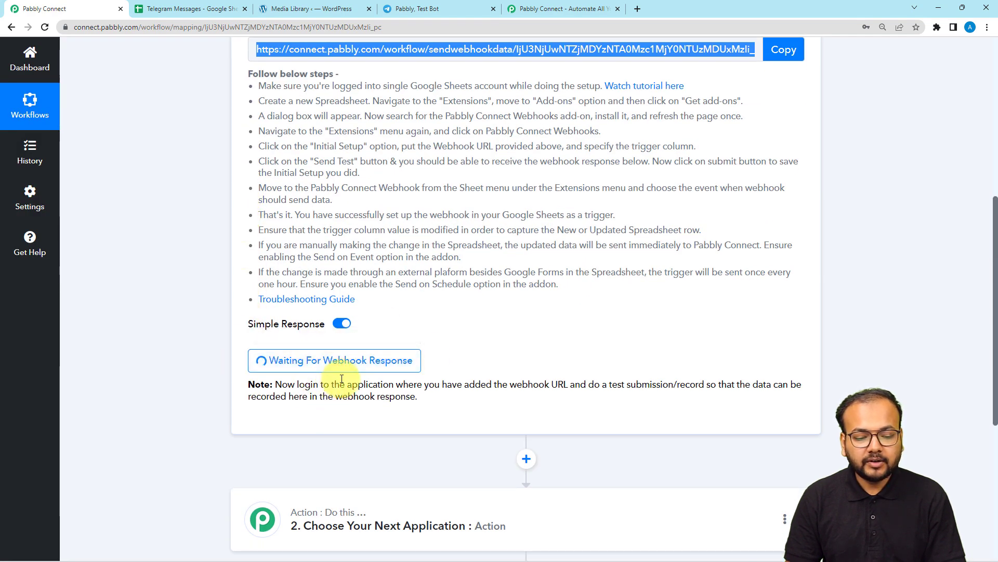
{"action": "left_click", "coordinate": [333, 360]}
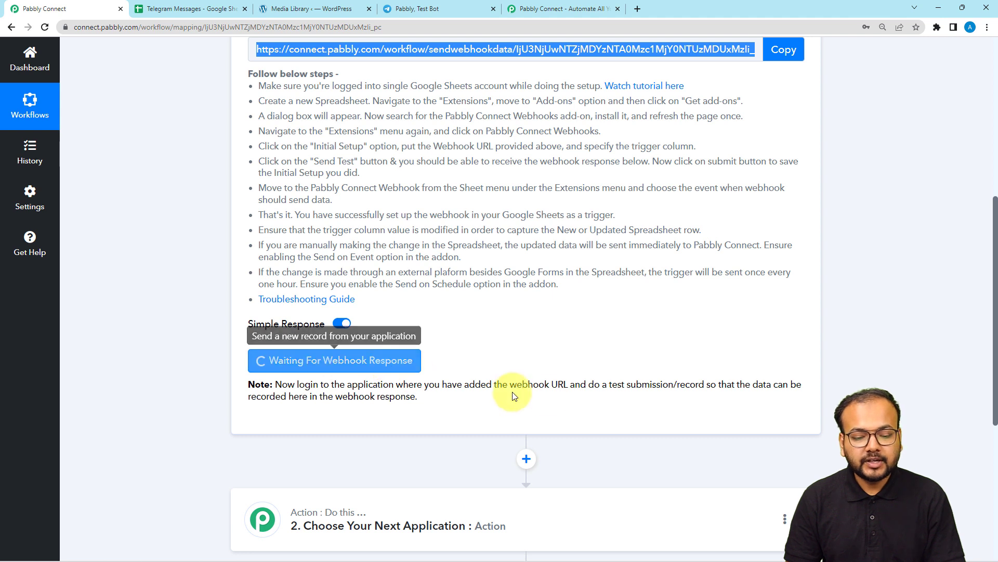
{"action": "left_click_drag", "start_coordinate": [609, 385], "coordinate": [681, 397]}
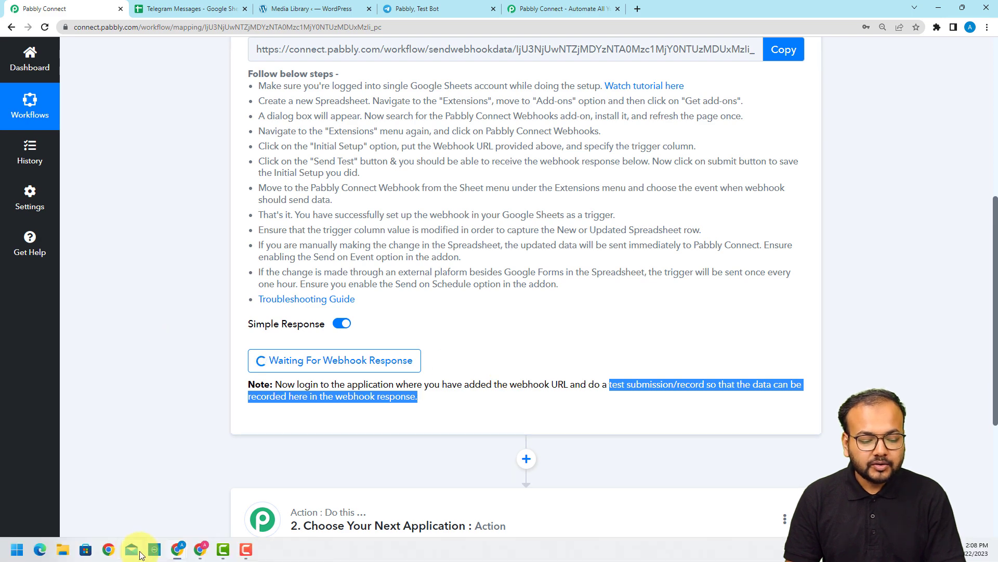
{"action": "mouse_move", "coordinate": [177, 547]}
{"action": "left_click", "coordinate": [208, 487]}
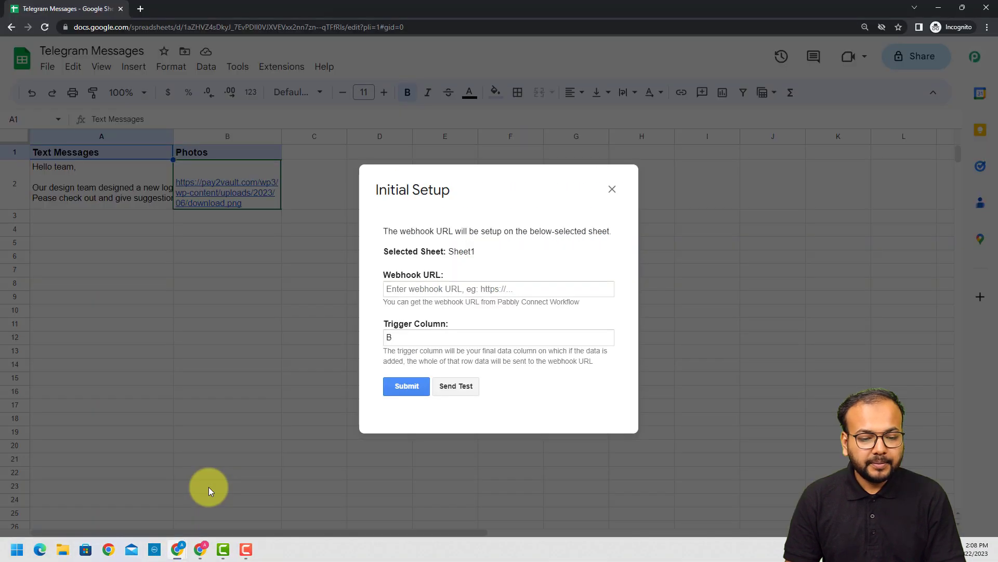
{"action": "right_click", "coordinate": [397, 290]}
{"action": "left_click", "coordinate": [415, 372]}
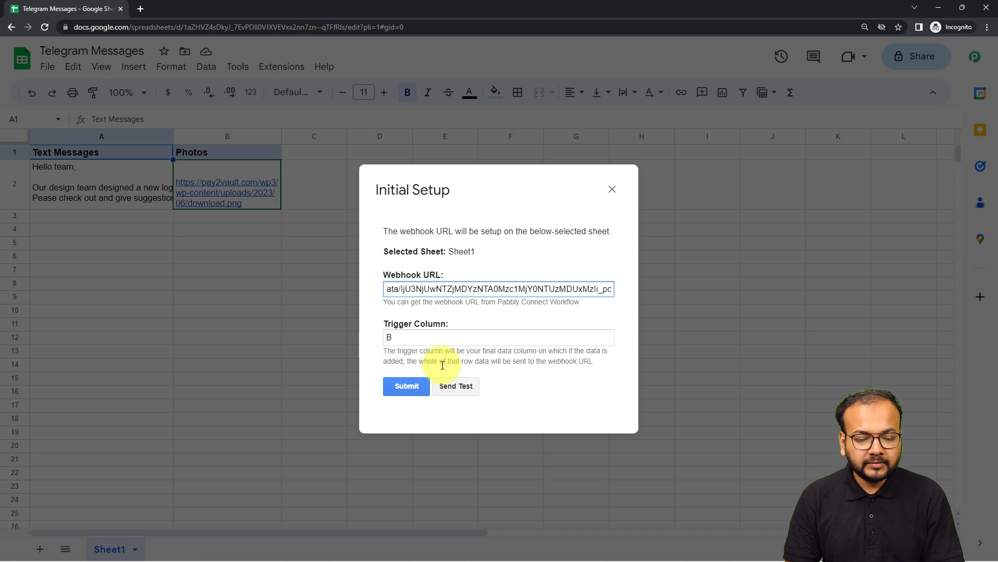
{"action": "left_click", "coordinate": [518, 378]}
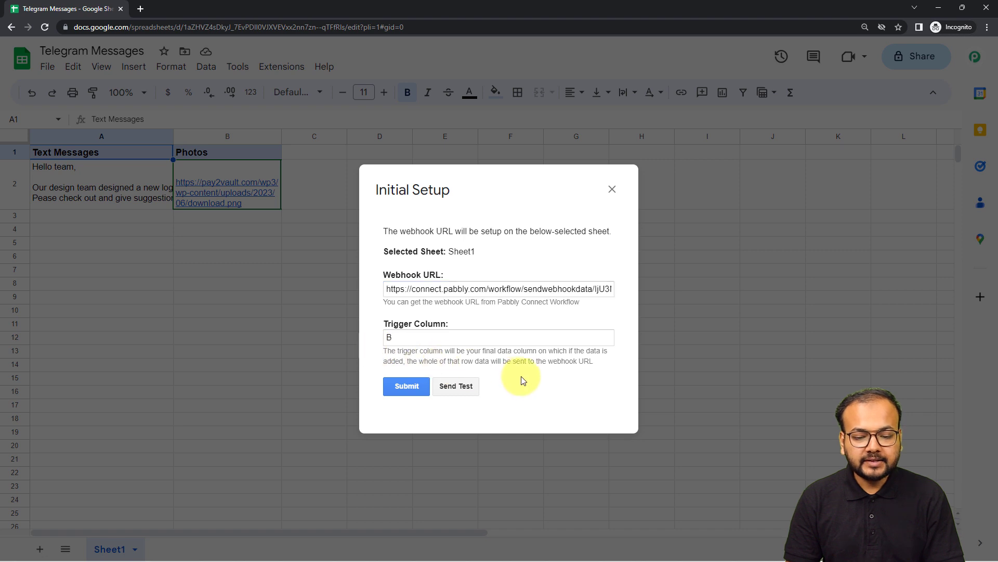
- Send test data to the webhook, then submit the Initial Setup for Sheet1 and close it
{"action": "left_click", "coordinate": [471, 388]}
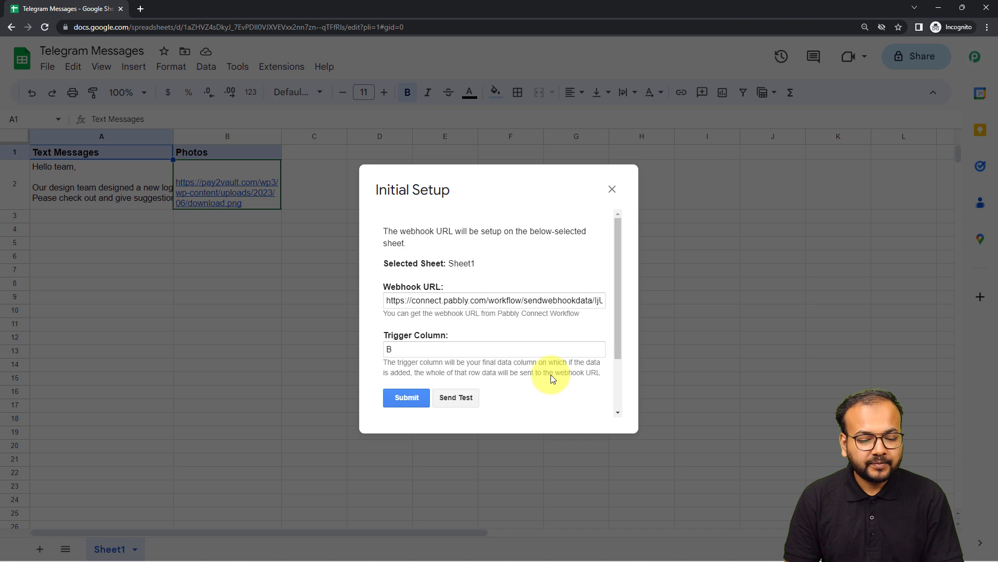
{"action": "scroll", "coordinate": [550, 379], "scroll_direction": "down", "scroll_amount": 2}
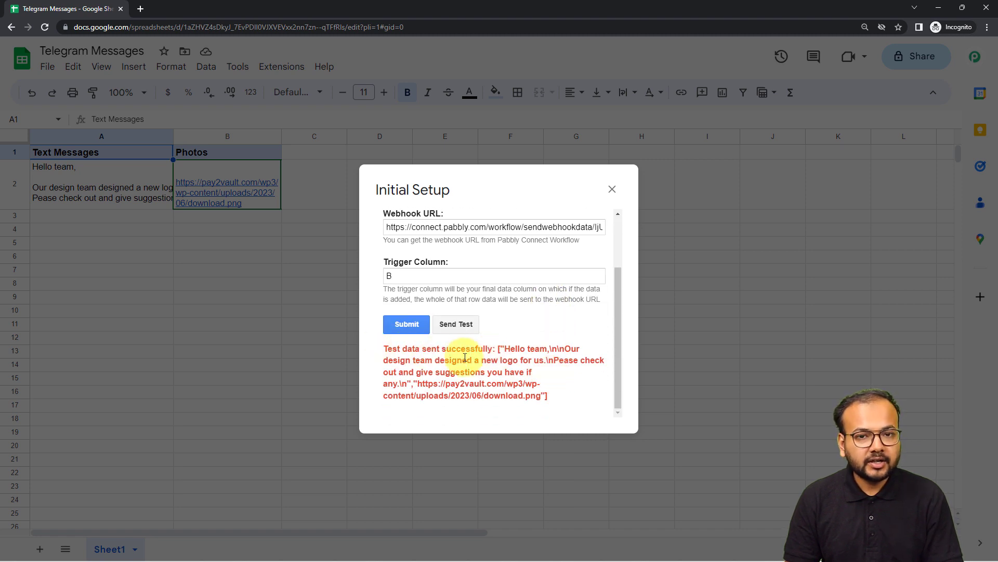
{"action": "left_click", "coordinate": [406, 323]}
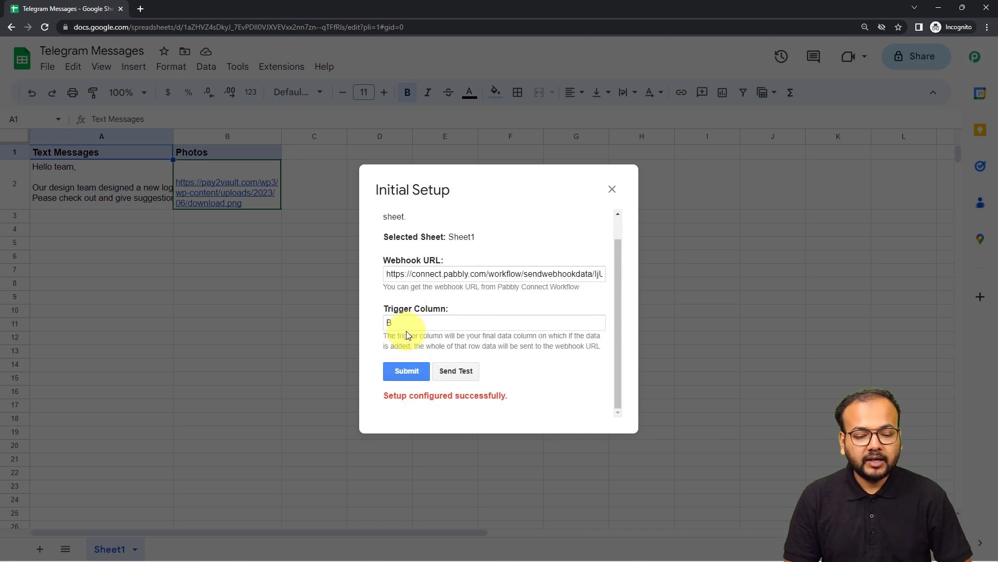
{"action": "left_click", "coordinate": [613, 189]}
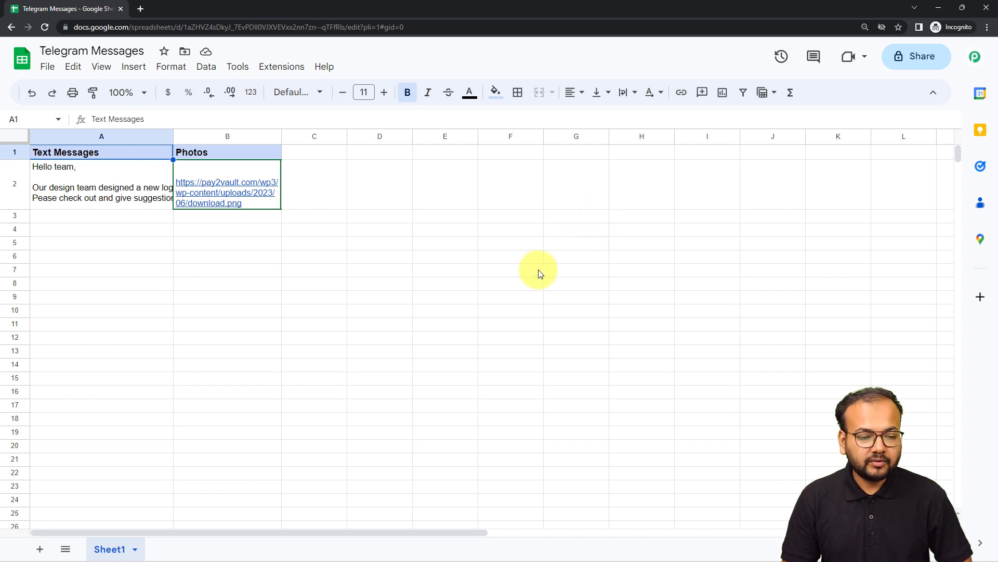
- Enable Send On Event for Pabbly Connect Webhooks in the Telegram Messages spreadsheet
{"action": "left_click", "coordinate": [276, 65]}
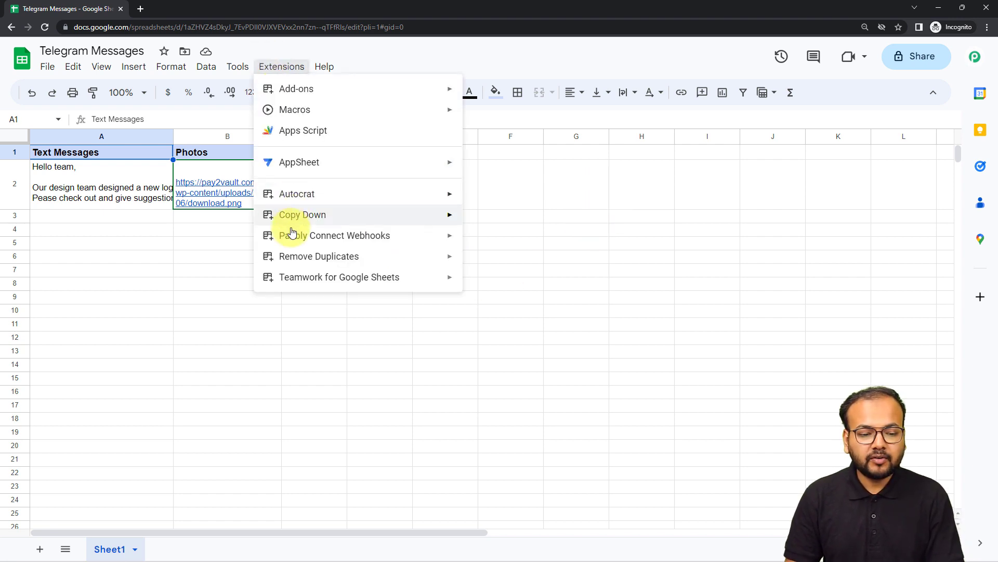
{"action": "mouse_move", "coordinate": [290, 244]}
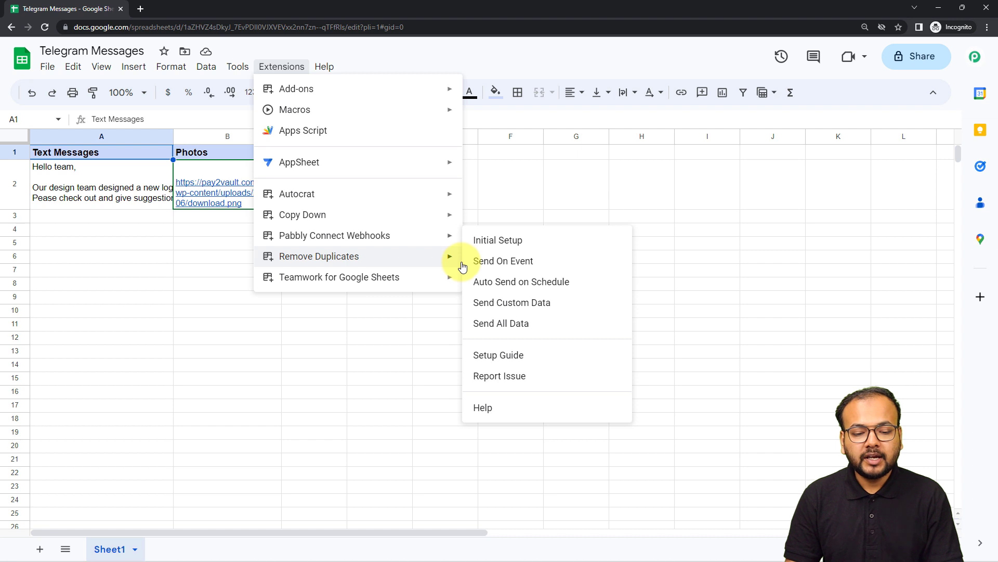
{"action": "mouse_move", "coordinate": [450, 242]}
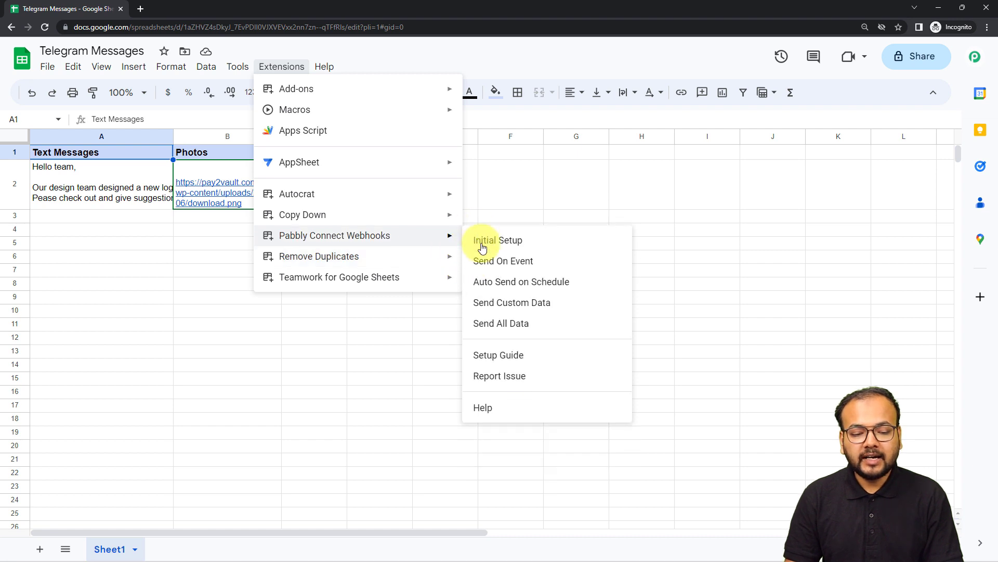
{"action": "left_click", "coordinate": [519, 261]}
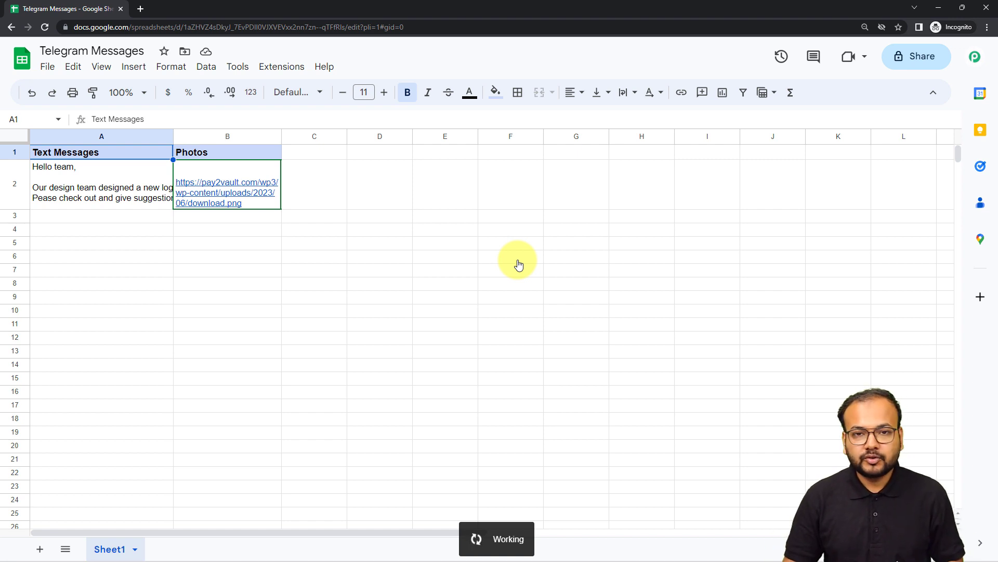
- Switch to the Pabbly Connect workflow window and check the received trigger column, text message and photo URL against the spreadsheet row
{"action": "mouse_move", "coordinate": [151, 554]}
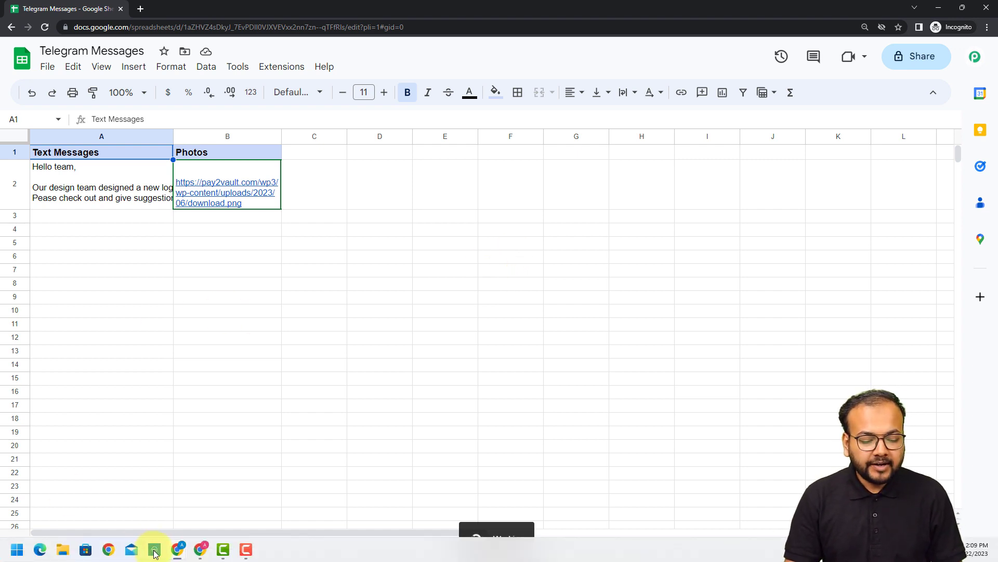
{"action": "left_click", "coordinate": [155, 500]}
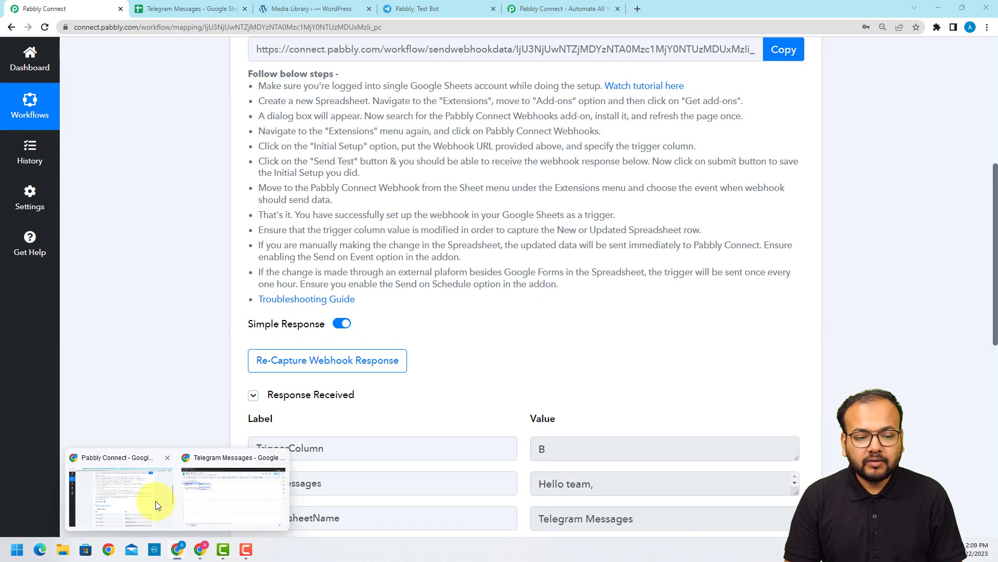
{"action": "scroll", "coordinate": [164, 344], "scroll_direction": "down", "scroll_amount": 4}
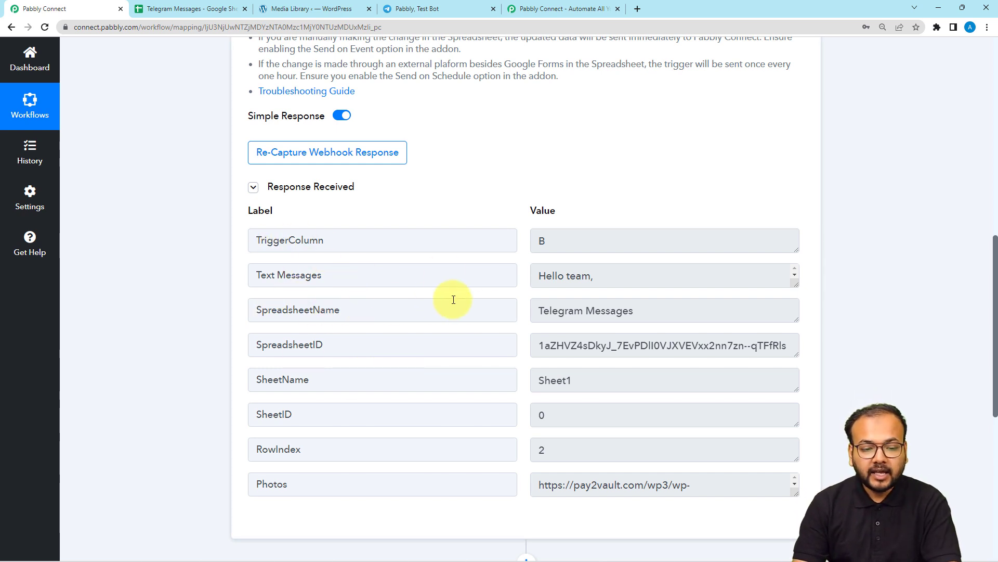
{"action": "left_click", "coordinate": [550, 248]}
{"action": "left_click_drag", "start_coordinate": [549, 248], "coordinate": [515, 248]}
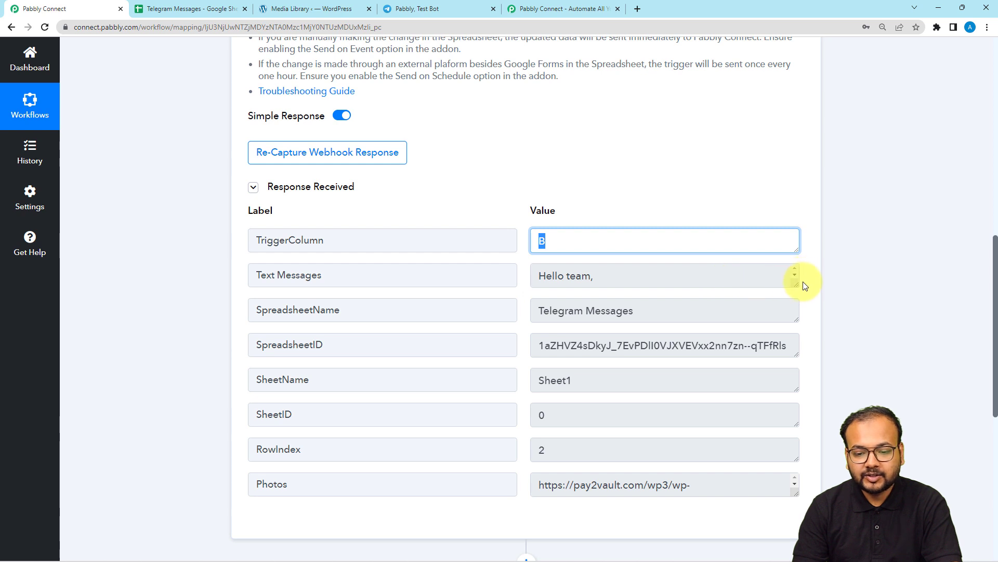
{"action": "left_click_drag", "start_coordinate": [795, 279], "coordinate": [788, 383]}
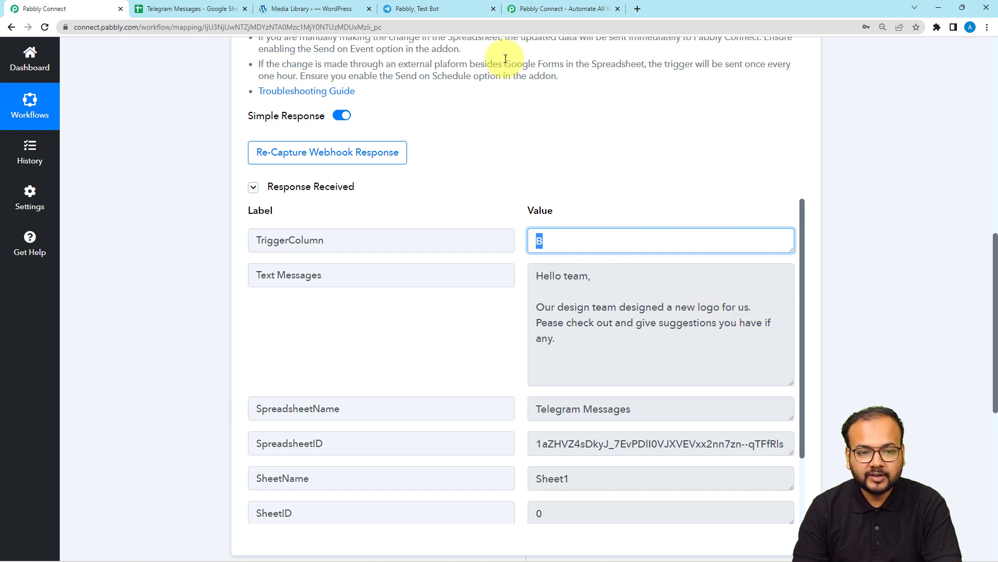
{"action": "left_click", "coordinate": [229, 8]}
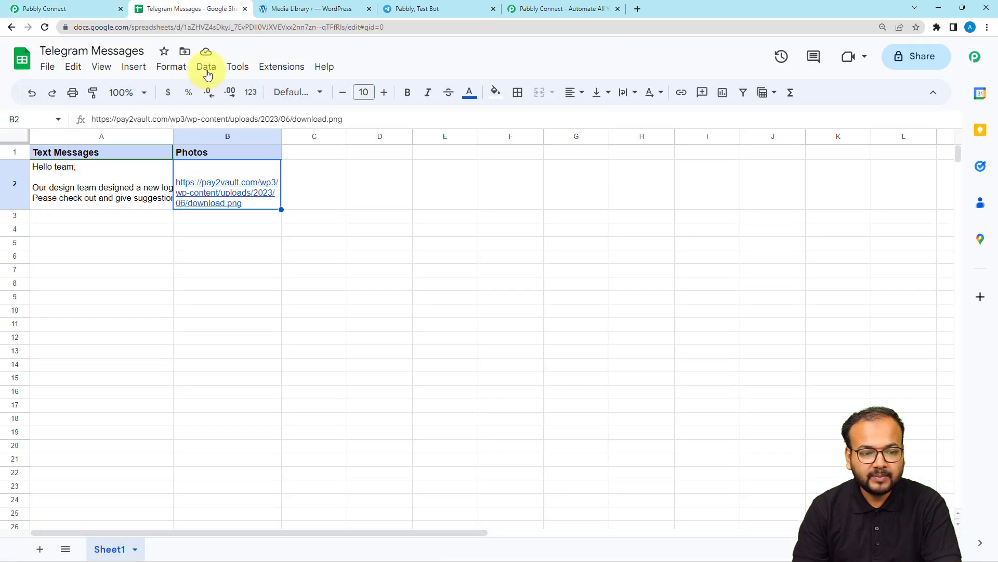
{"action": "left_click", "coordinate": [47, 199]}
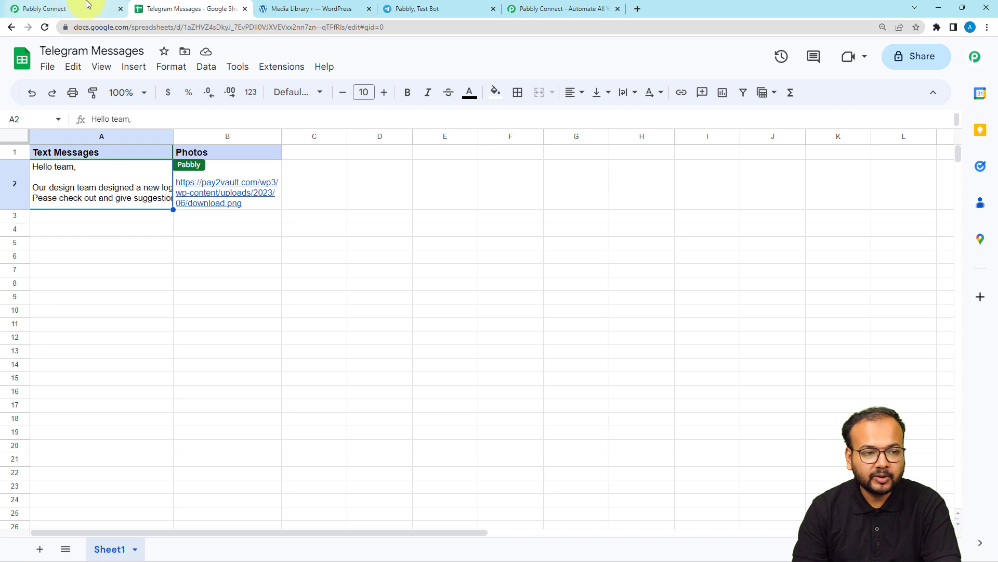
{"action": "left_click", "coordinate": [89, 9]}
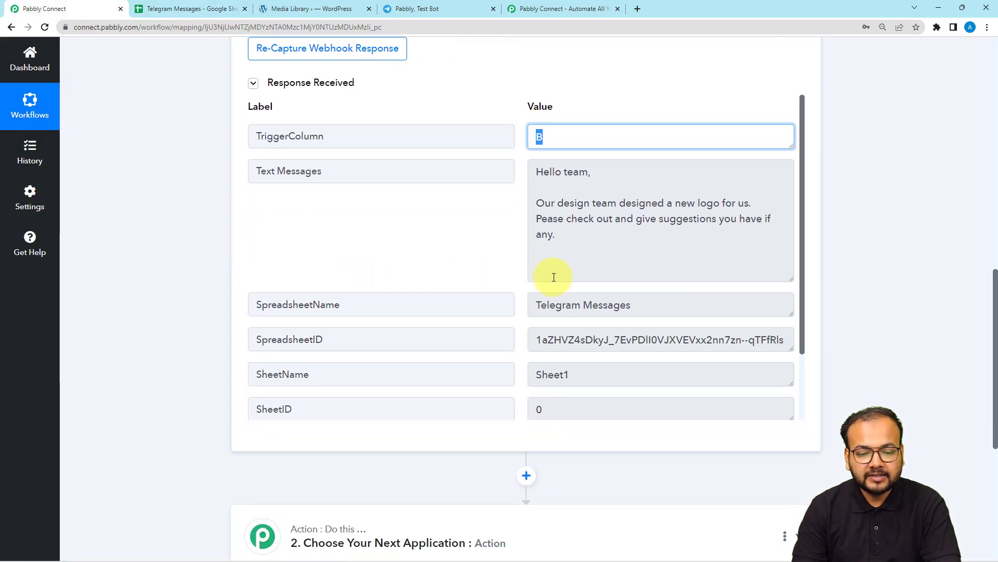
{"action": "scroll", "coordinate": [350, 317], "scroll_direction": "down", "scroll_amount": 1}
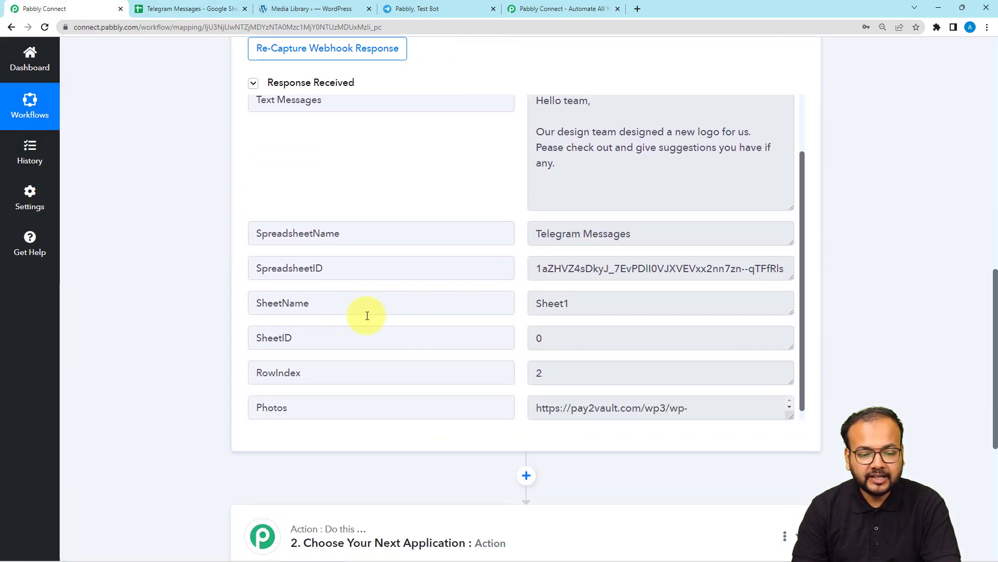
{"action": "scroll", "coordinate": [364, 314], "scroll_direction": "down", "scroll_amount": 1}
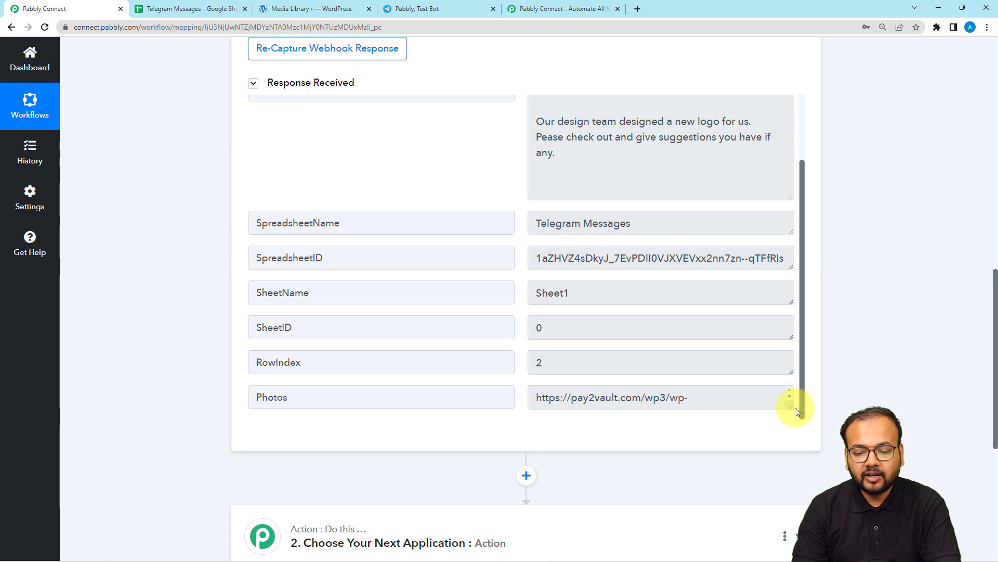
{"action": "left_click_drag", "start_coordinate": [792, 406], "coordinate": [796, 467]}
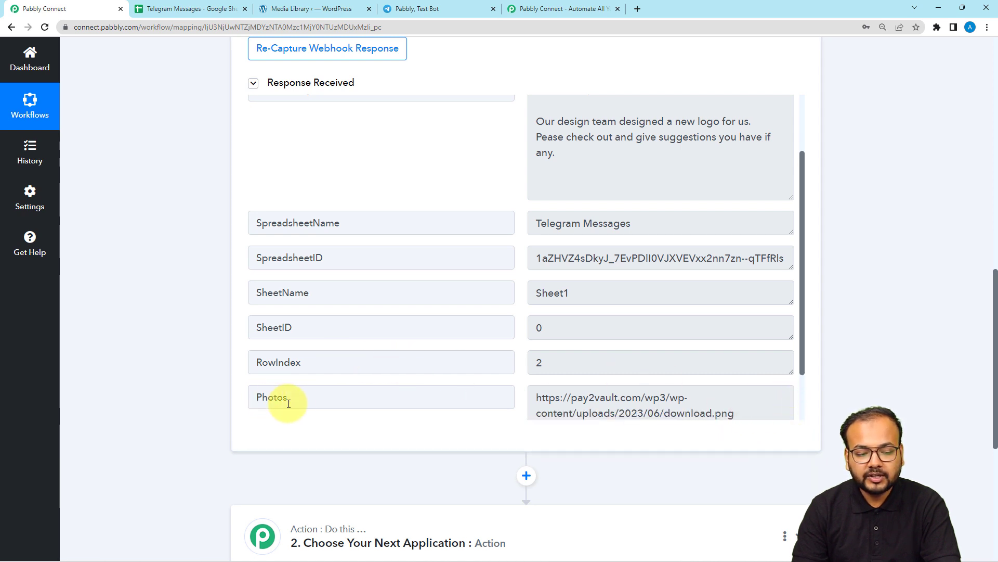
{"action": "scroll", "coordinate": [272, 394], "scroll_direction": "down", "scroll_amount": 1}
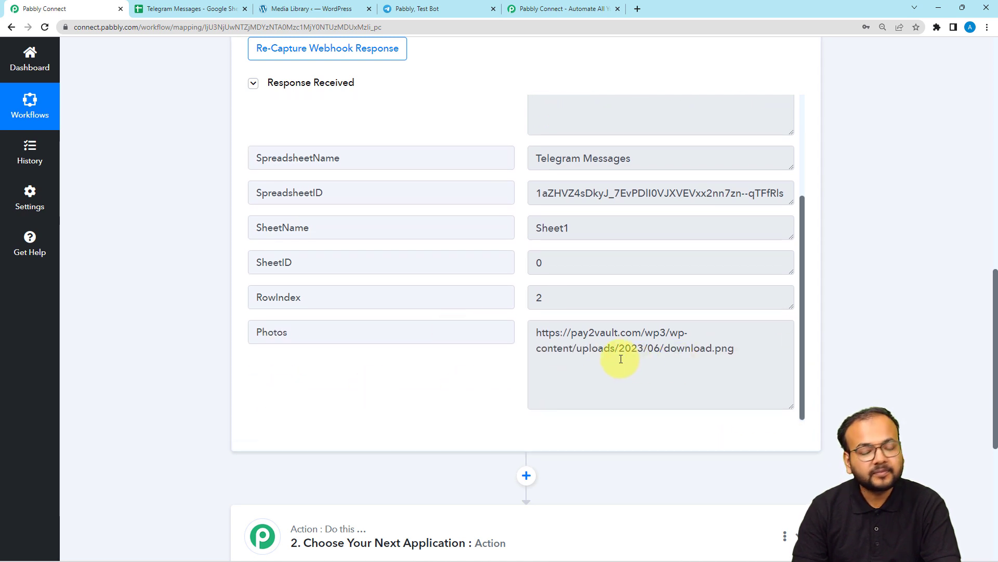
- Set the workflow's action step to Telegram Bot with the action event Send a Text Message or Reply
{"action": "scroll", "coordinate": [155, 254], "scroll_direction": "down", "scroll_amount": 5}
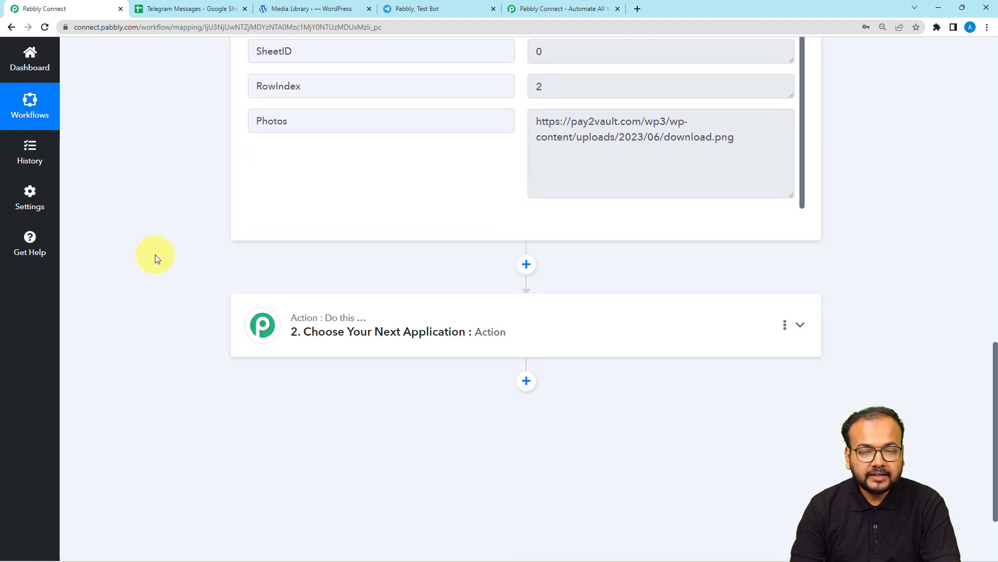
{"action": "left_click", "coordinate": [408, 235]}
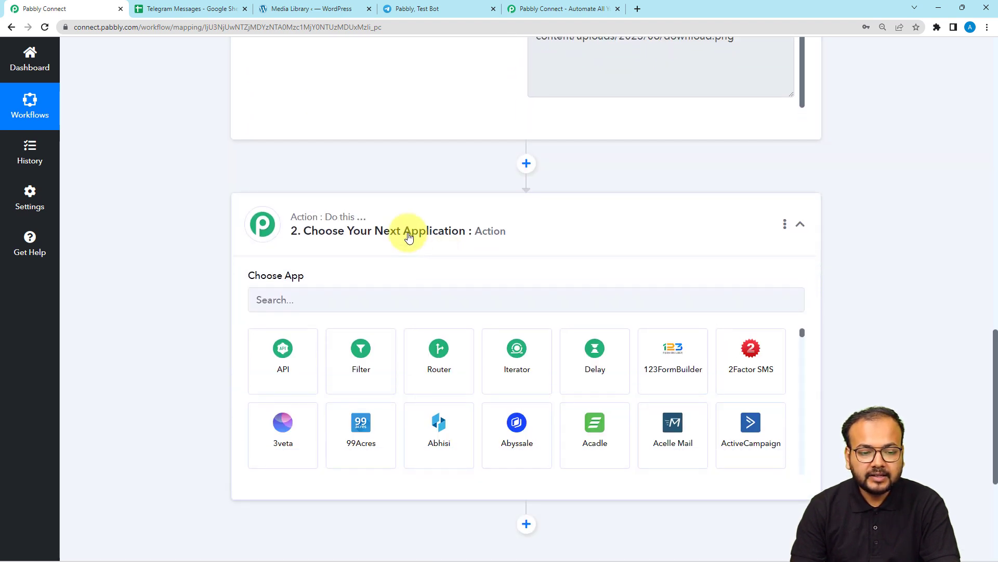
{"action": "left_click", "coordinate": [386, 252]}
{"action": "type", "text": "te"}
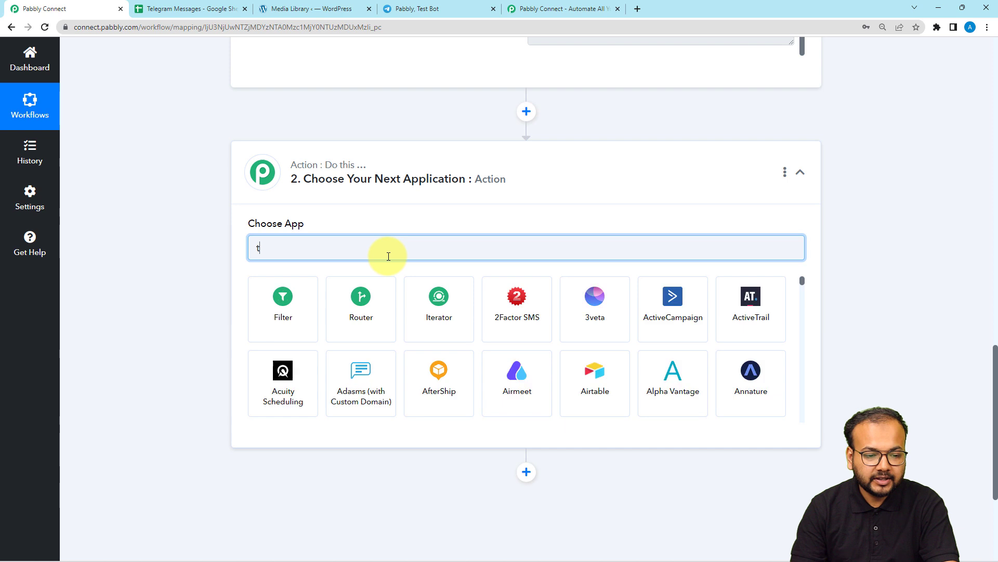
{"action": "type", "text": "leg"}
{"action": "left_click", "coordinate": [283, 312]}
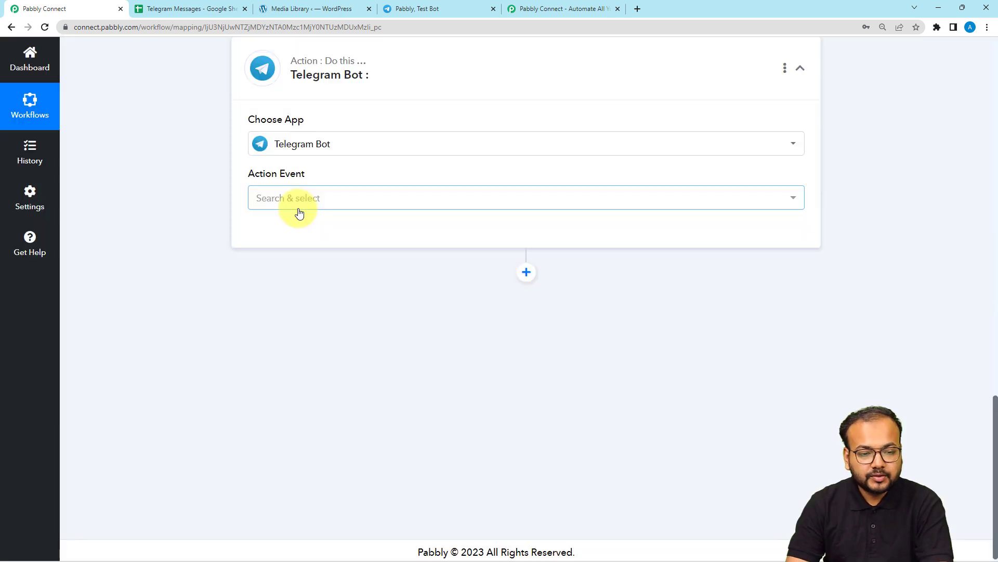
{"action": "scroll", "coordinate": [291, 214], "scroll_direction": "up", "scroll_amount": 1}
{"action": "left_click", "coordinate": [295, 254]}
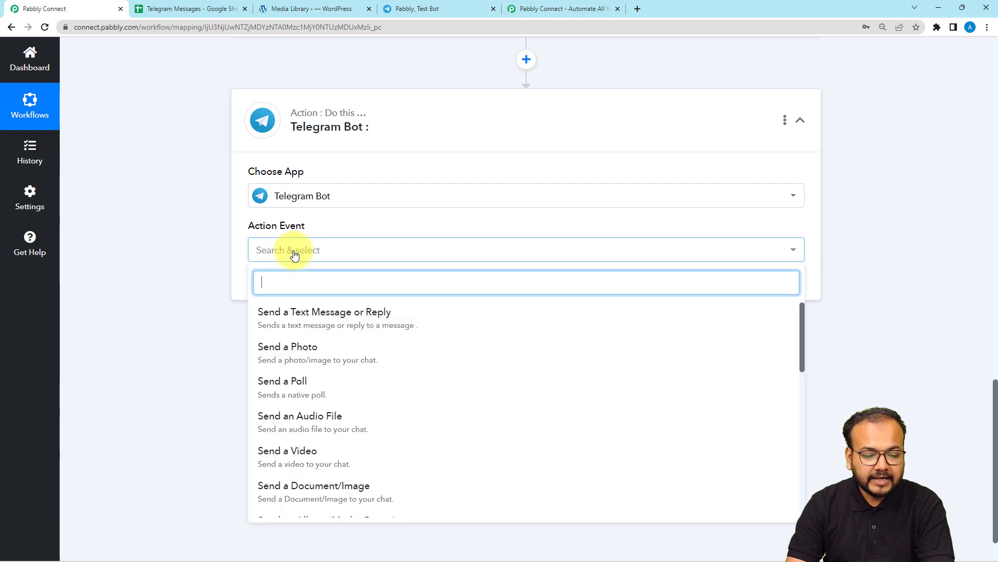
{"action": "left_click", "coordinate": [299, 331]}
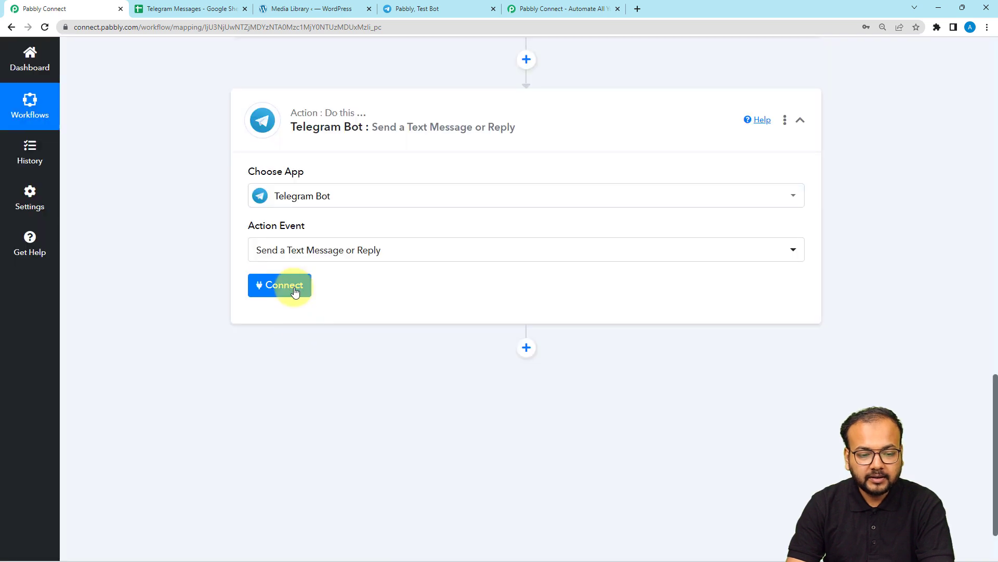
- Start adding a new Telegram Bot connection and review the instructions for obtaining its token
{"action": "left_click", "coordinate": [291, 288]}
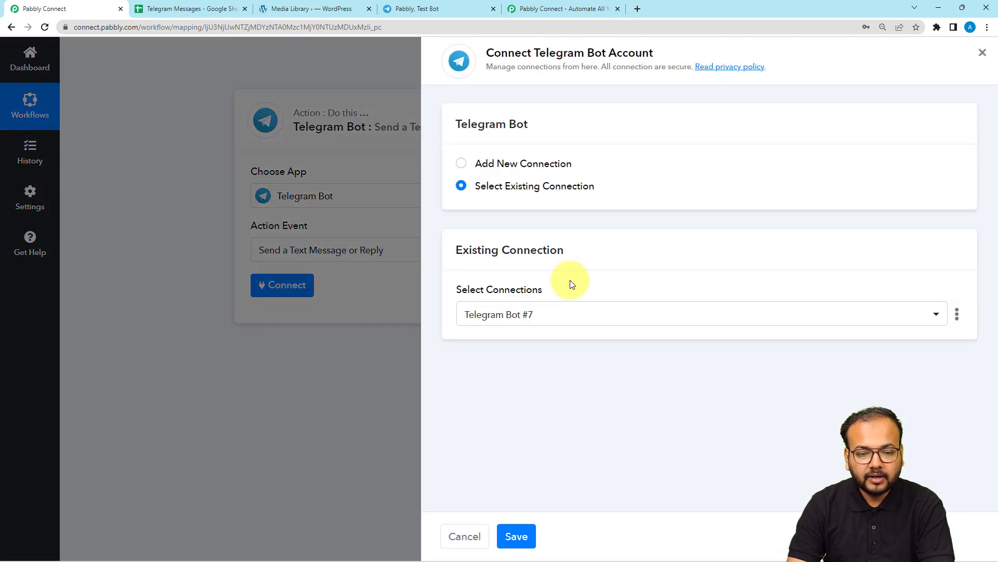
{"action": "left_click", "coordinate": [462, 168]}
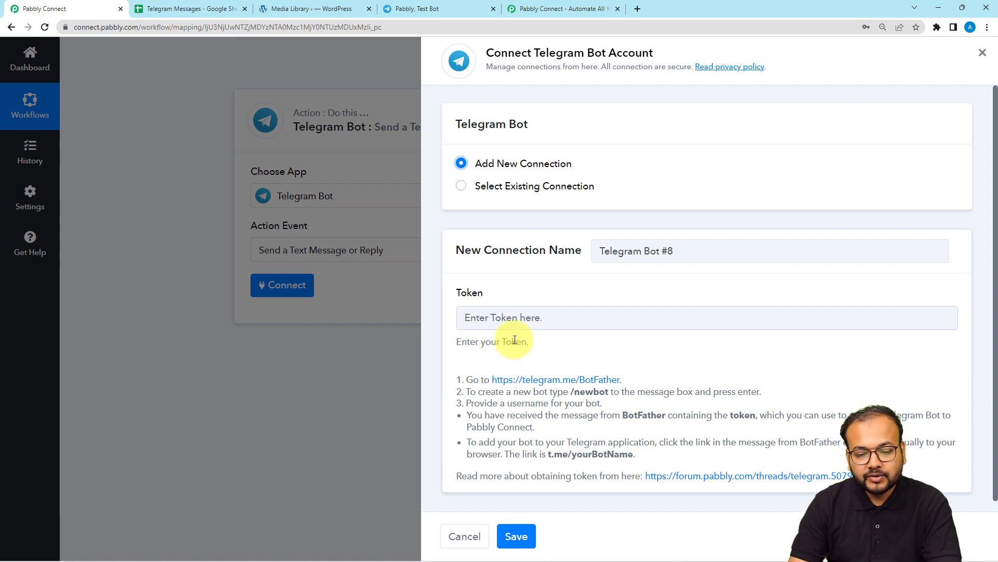
{"action": "left_click_drag", "start_coordinate": [466, 379], "coordinate": [682, 470]}
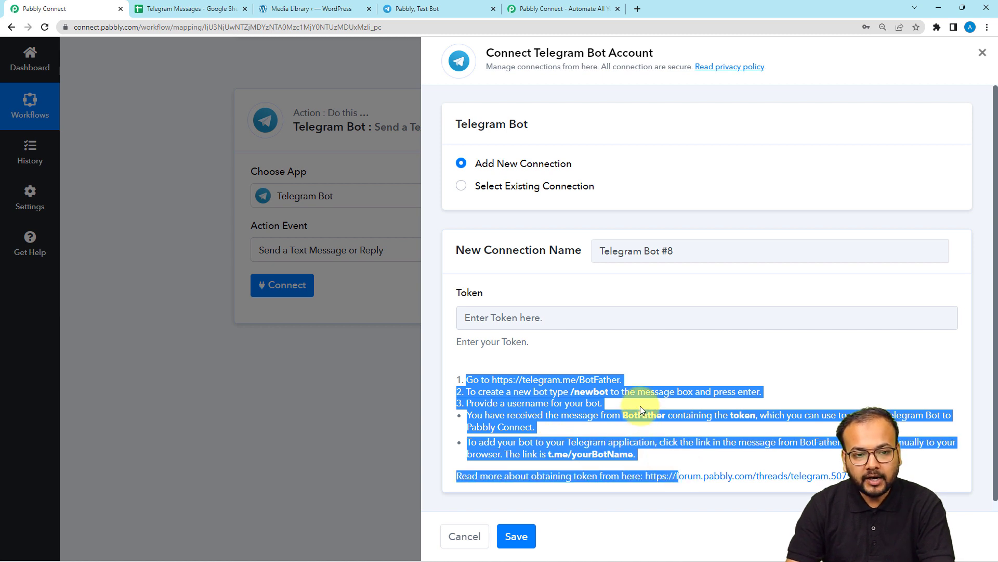
- Switch to Telegram Web, search the chats for botfat and open the verified BotFather bot's chat
{"action": "left_click", "coordinate": [676, 365]}
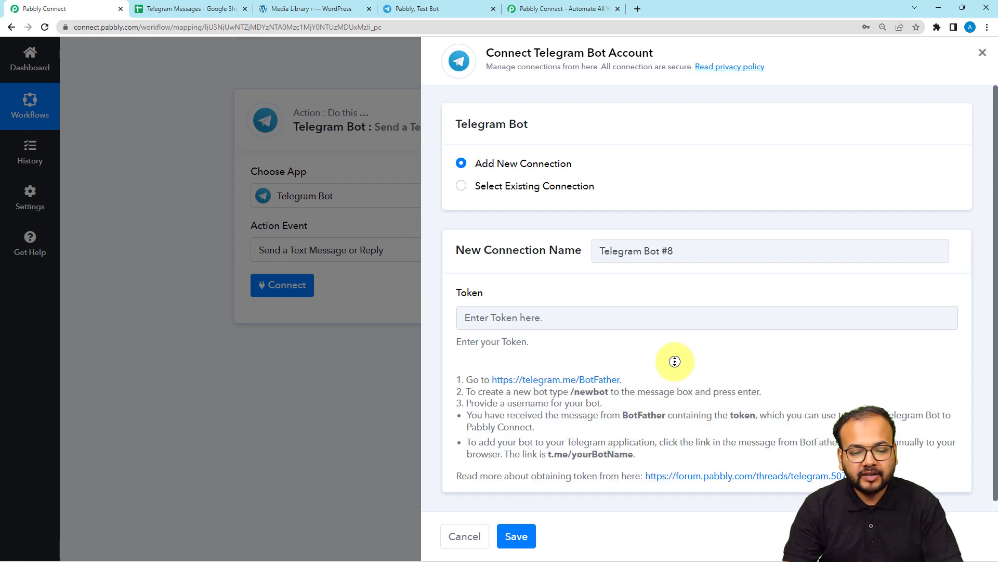
{"action": "left_click", "coordinate": [431, 11]}
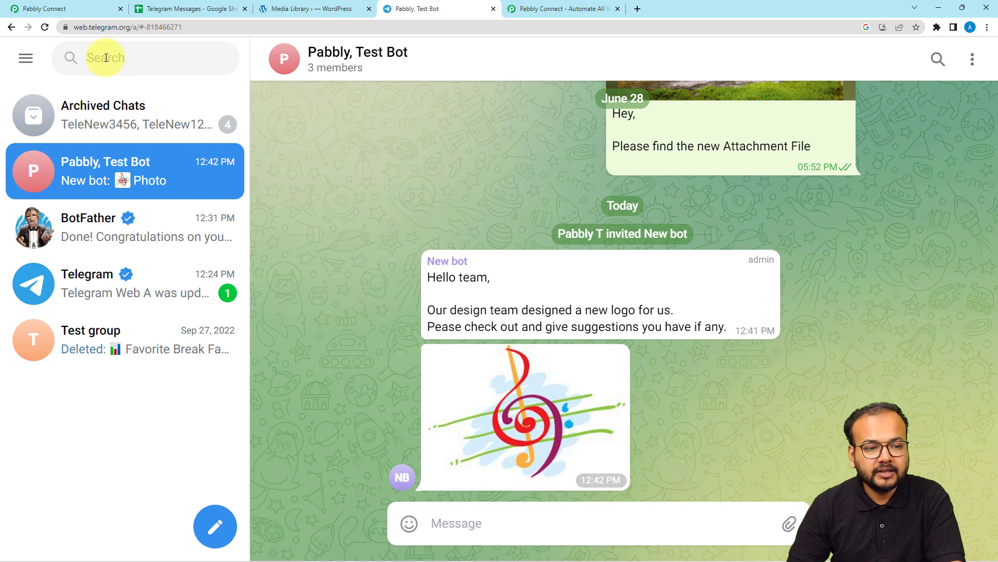
{"action": "left_click", "coordinate": [144, 59]}
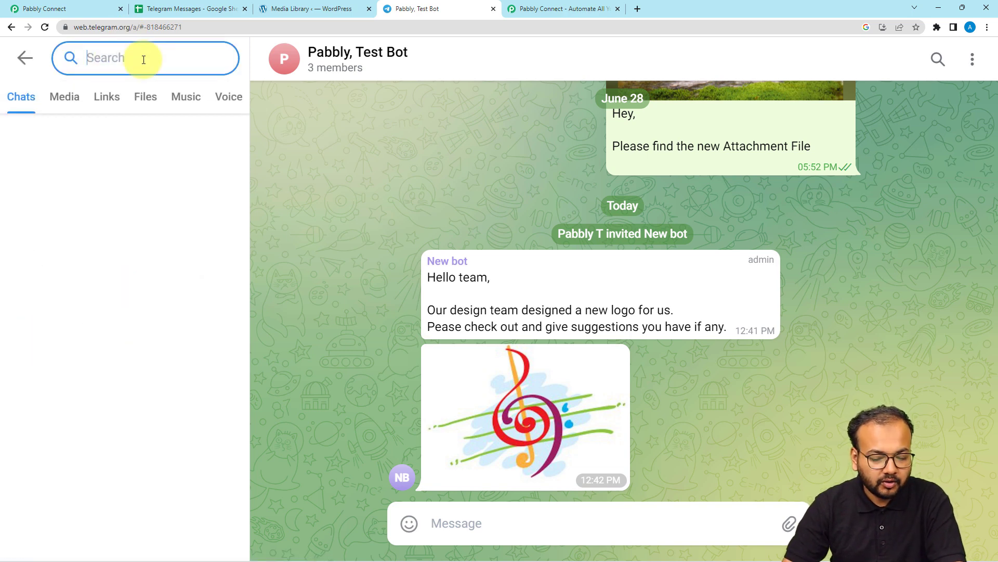
{"action": "type", "text": "t"}
{"action": "key", "text": "BackSpace"}
{"action": "type", "text": "bot"}
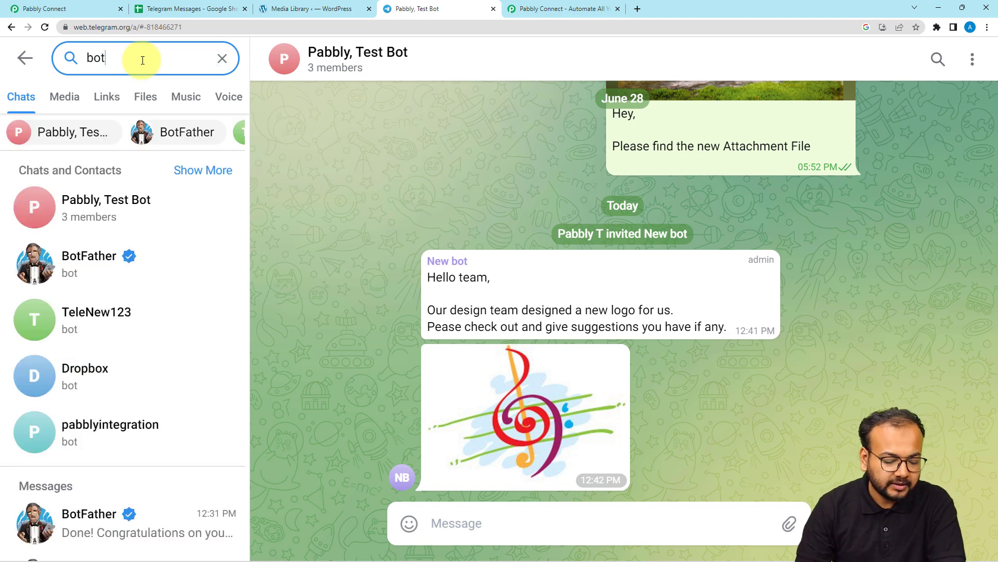
{"action": "type", "text": "fat"}
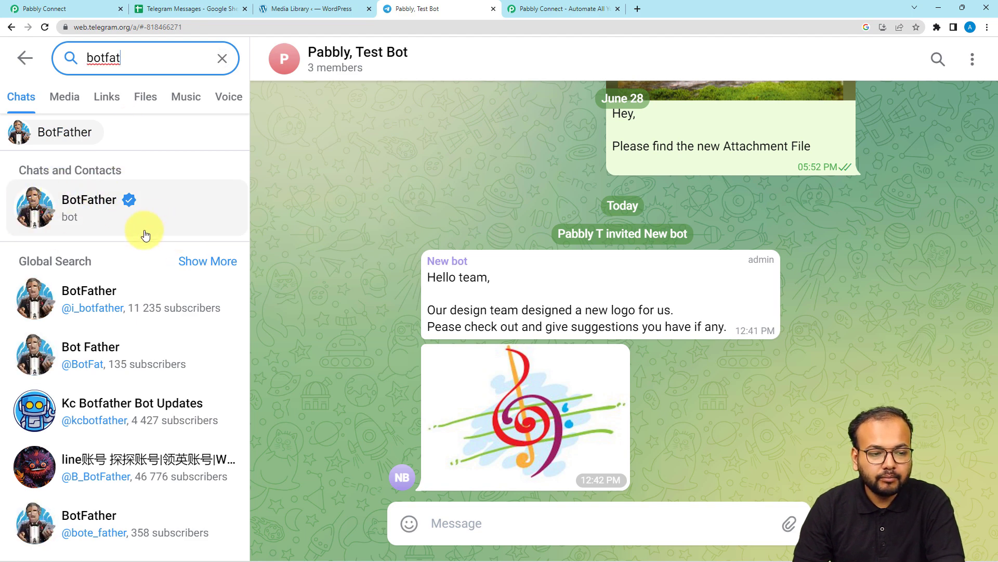
{"action": "left_click", "coordinate": [123, 220]}
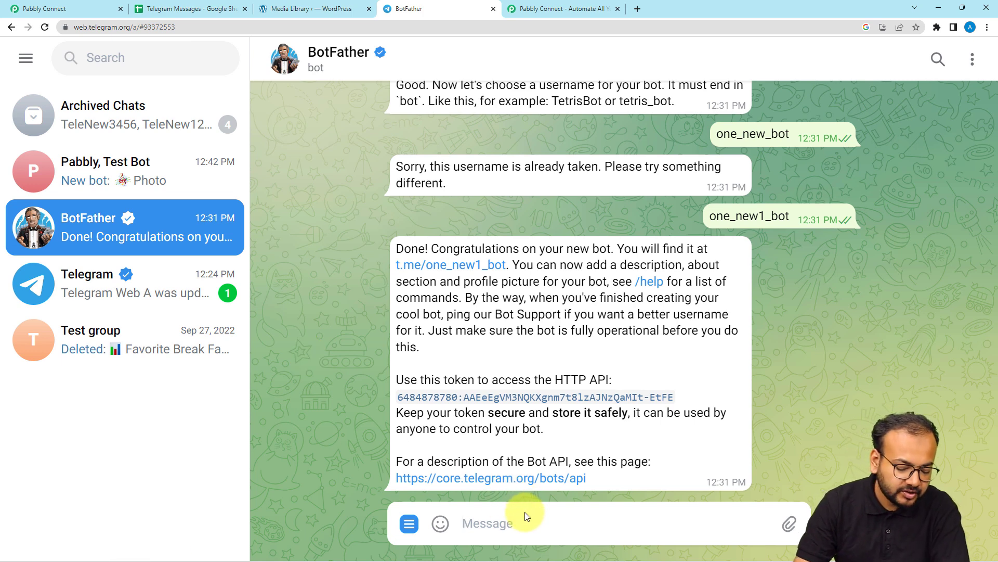
- Start a new bot in the BotFather chat with the /newbot command and name it messages
{"action": "type", "text": "/"}
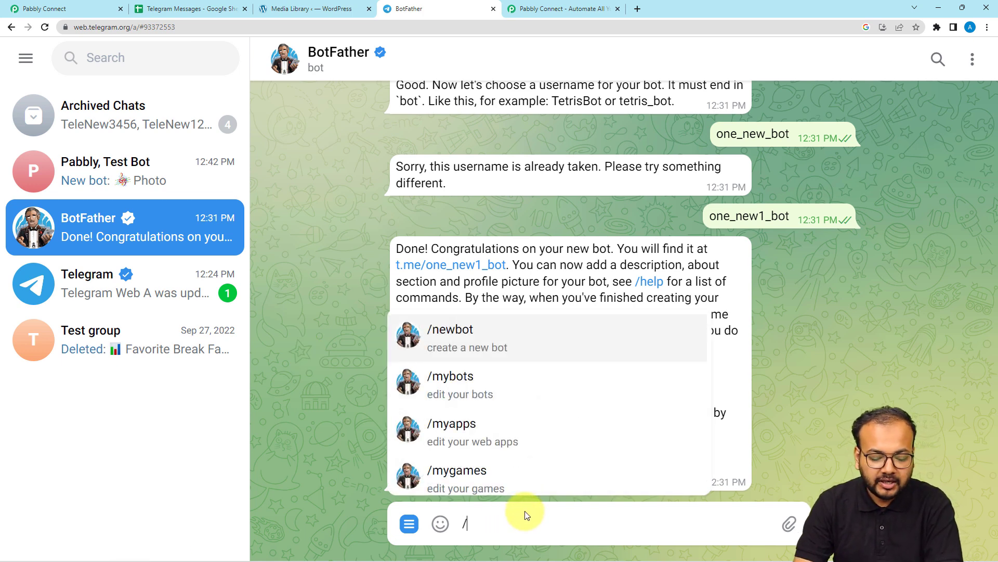
{"action": "left_click", "coordinate": [456, 331]}
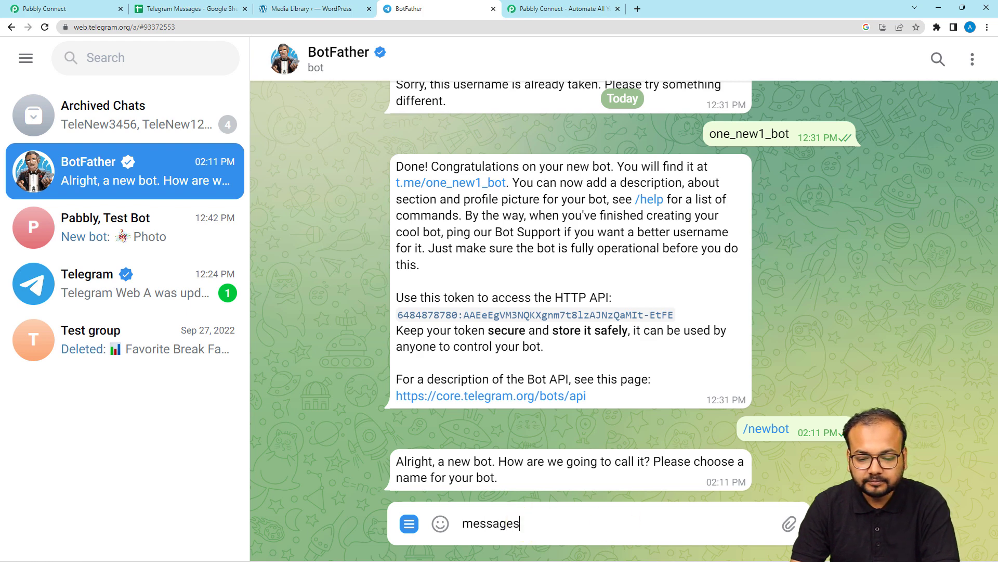
{"action": "key", "text": "Return"}
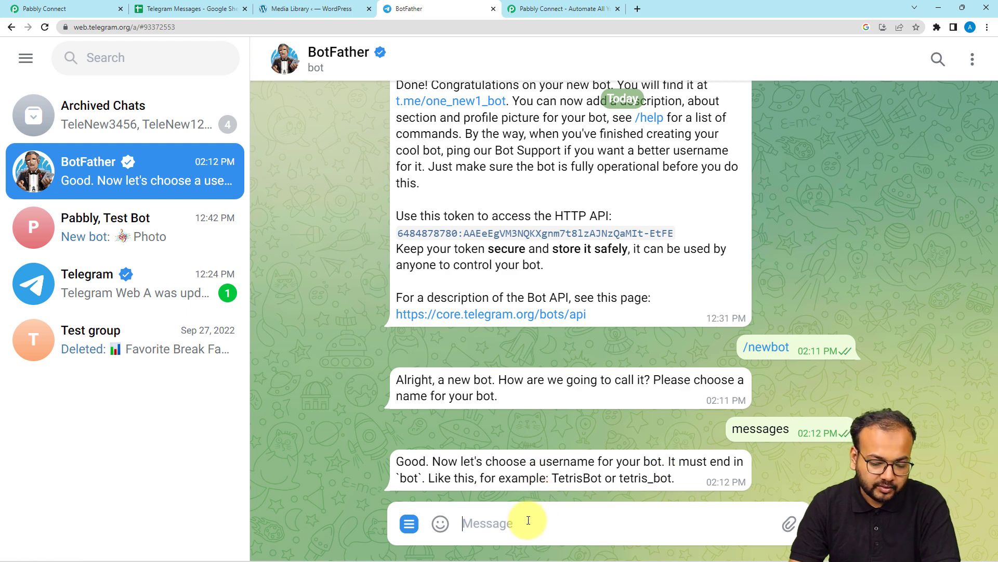
- Submit a username for the new bot, trying message_1_bot, Text_1_bot and finally TextNew_bot
{"action": "type", "text": "message_1_bot"}
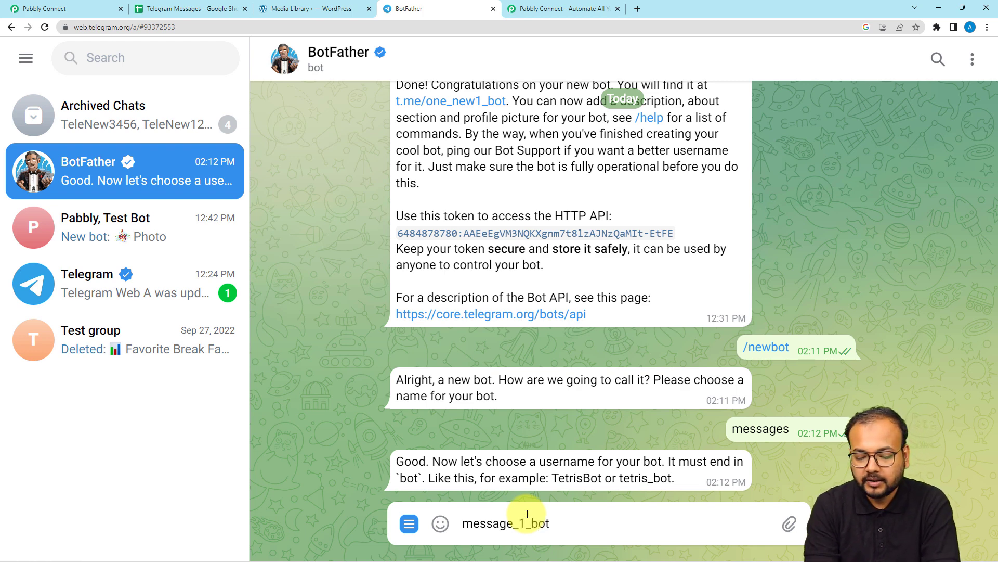
{"action": "key", "text": "Return"}
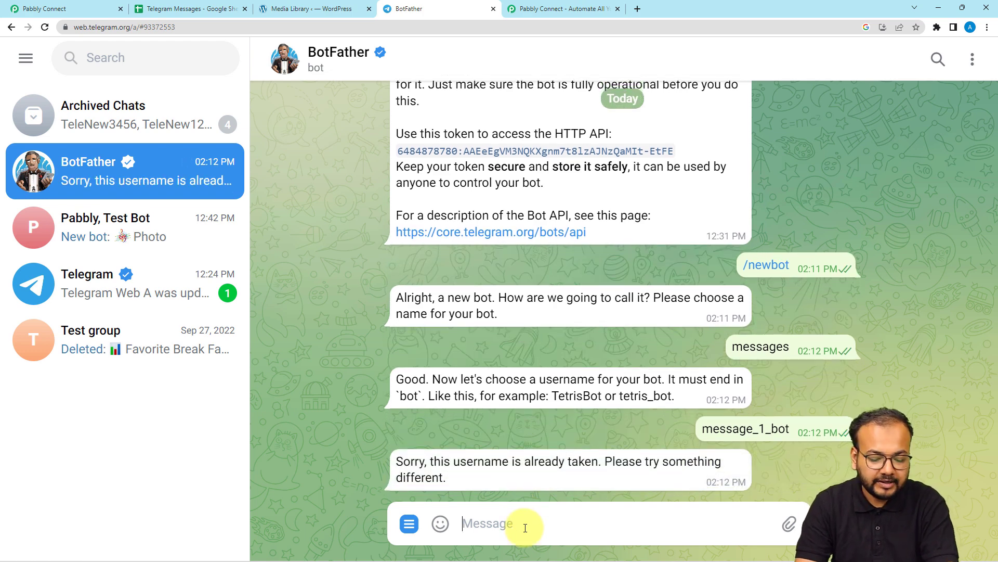
{"action": "left_click", "coordinate": [526, 527]}
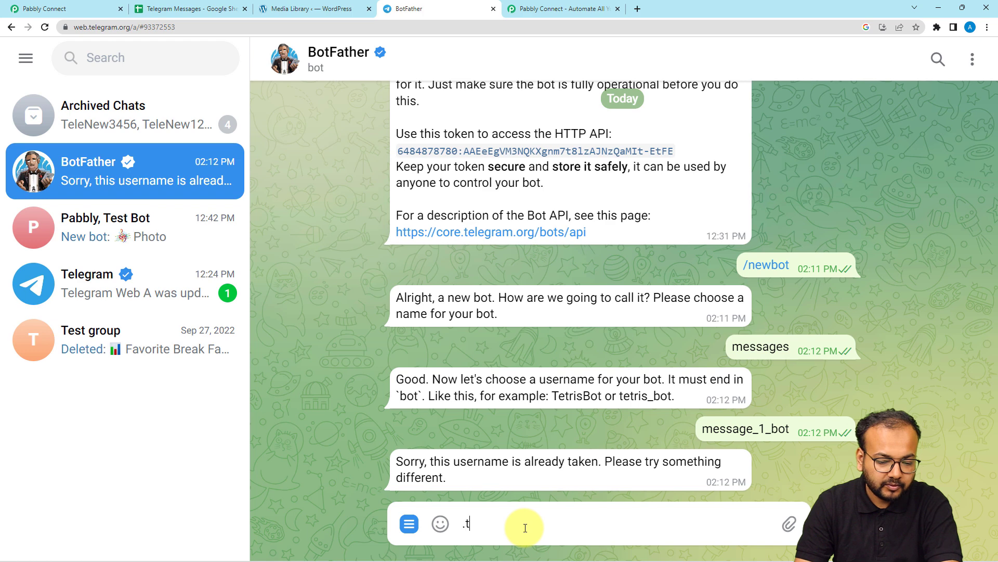
{"action": "key", "text": "BackSpace"}
{"action": "key", "text": "BackSpace"}
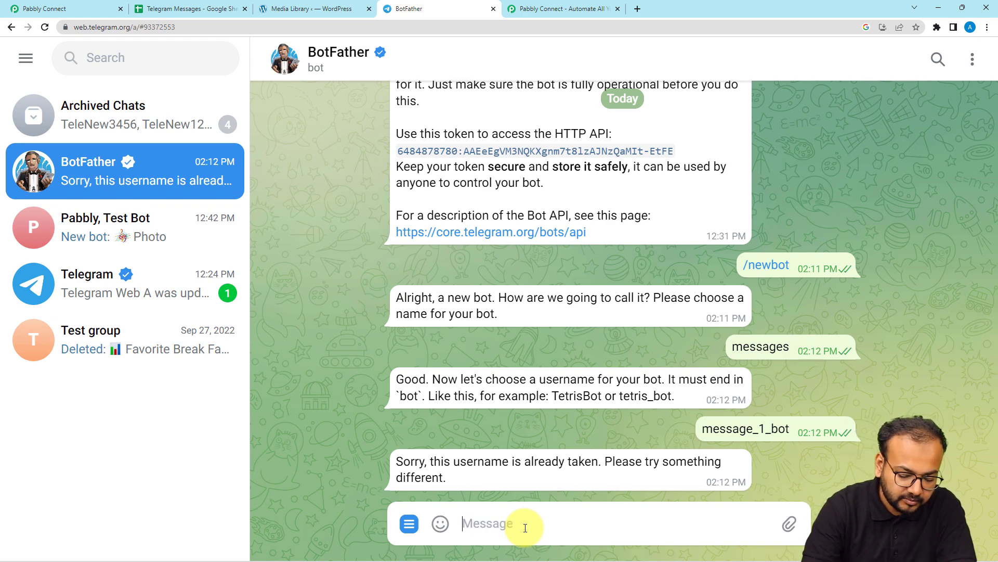
{"action": "type", "text": "Text_1_"}
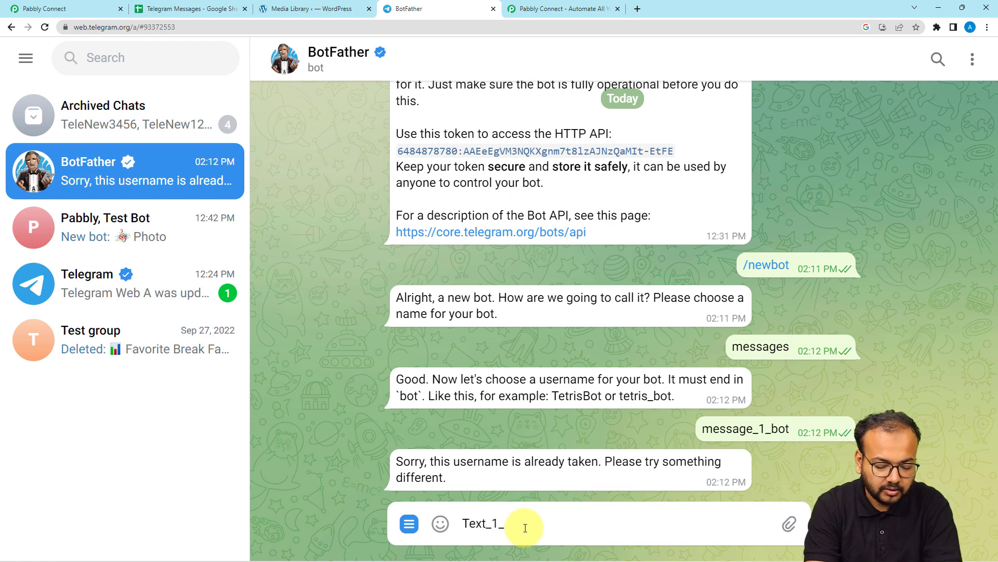
{"action": "type", "text": "bot"}
{"action": "key", "text": "Return"}
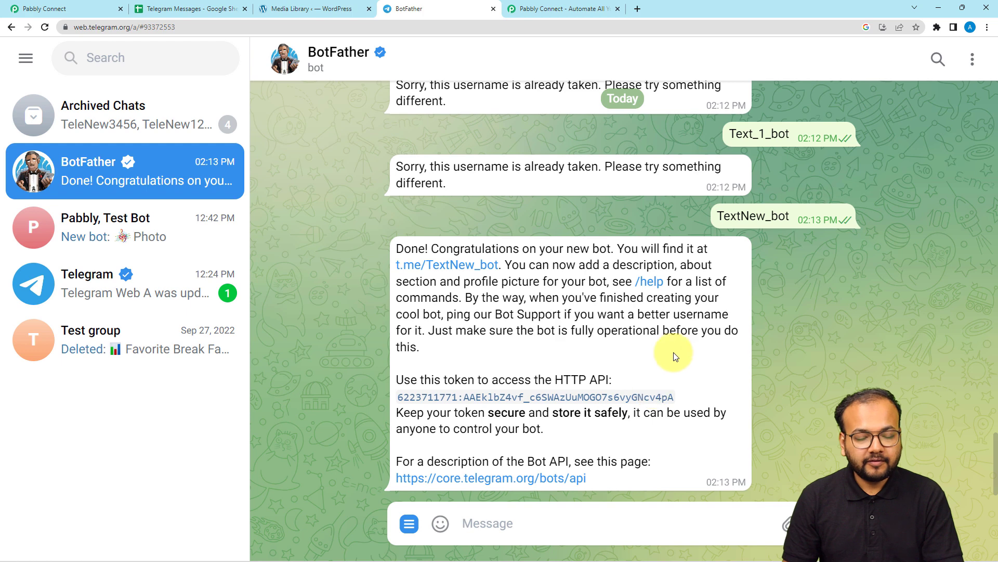
- Copy the new bot's API token from BotFather's message, paste it into the Pabbly Connect Token field and save the connection
{"action": "mouse_move", "coordinate": [726, 218]}
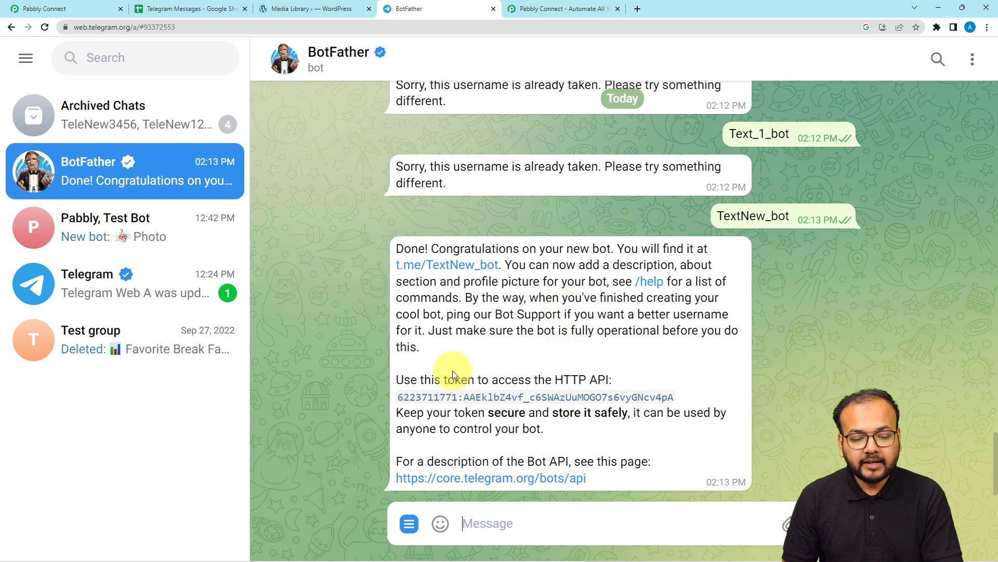
{"action": "left_click_drag", "start_coordinate": [678, 398], "coordinate": [399, 407]}
{"action": "key", "text": "ctrl+c"}
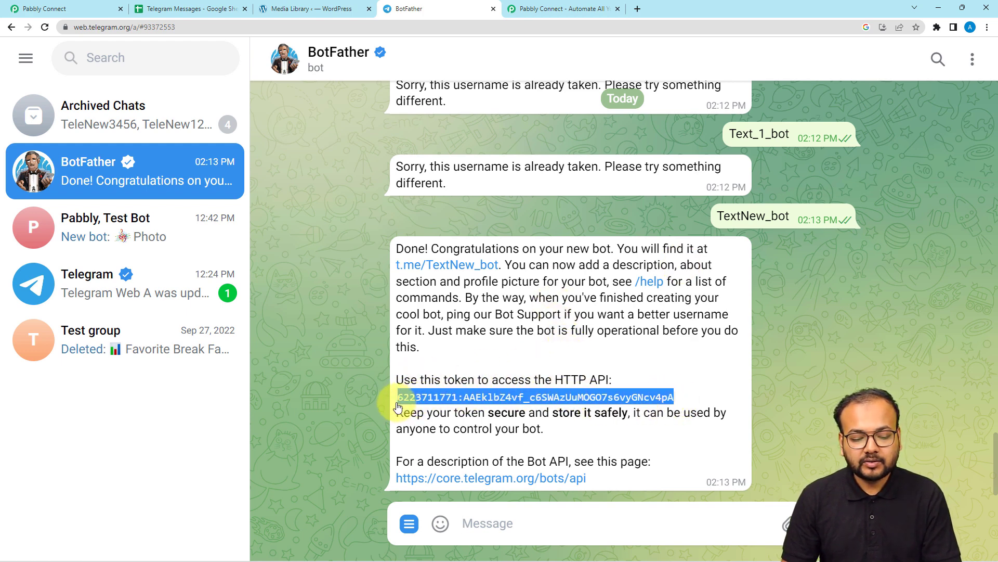
{"action": "left_click", "coordinate": [67, 8]}
{"action": "left_click", "coordinate": [540, 321]}
{"action": "key", "text": "ctrl+v"}
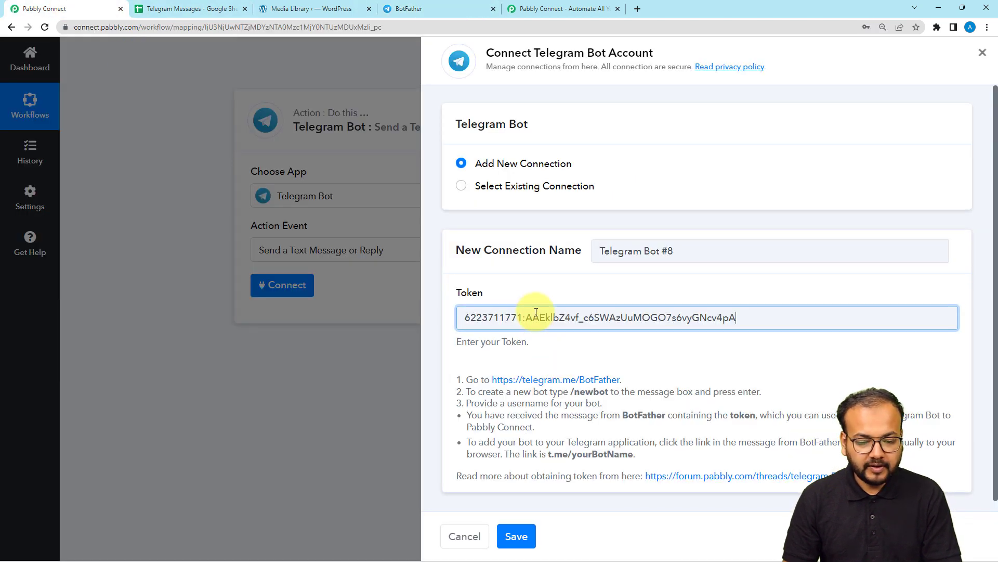
{"action": "left_click", "coordinate": [528, 533]}
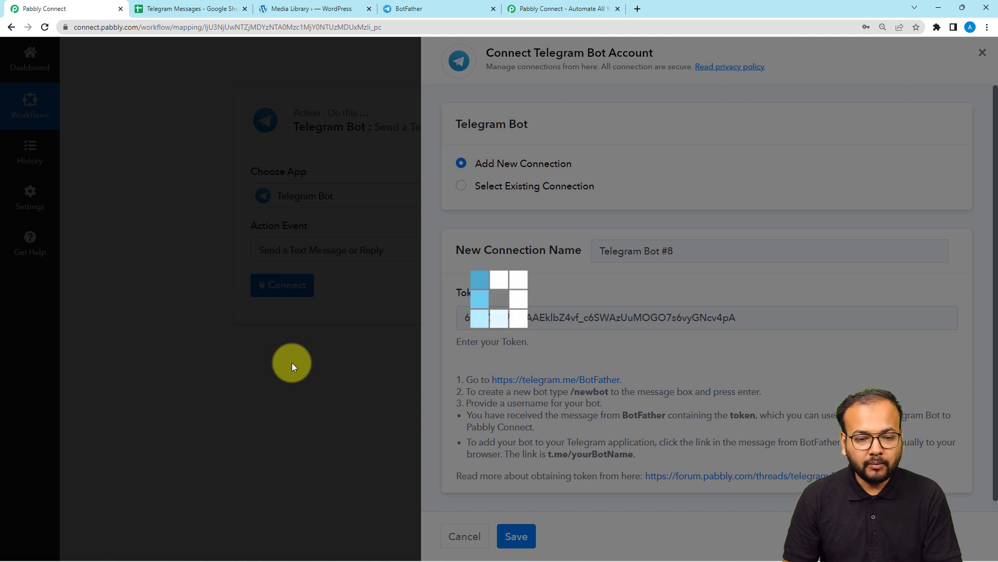
- Switch to Telegram Web, open Test group and copy the chat ID digits from its web address
{"action": "scroll", "coordinate": [212, 338], "scroll_direction": "down", "scroll_amount": 2}
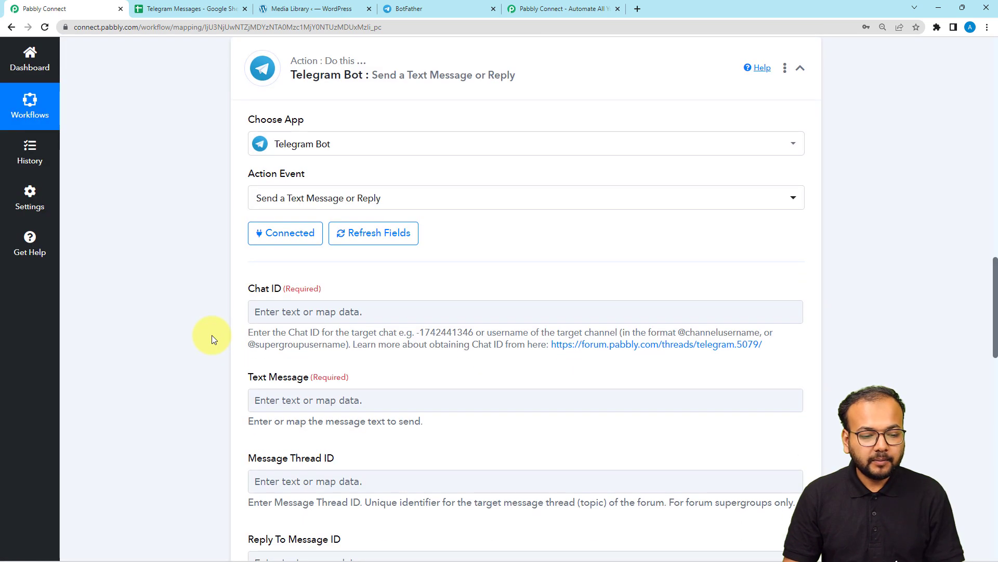
{"action": "scroll", "coordinate": [211, 338], "scroll_direction": "down", "scroll_amount": 1}
{"action": "left_click", "coordinate": [284, 210]}
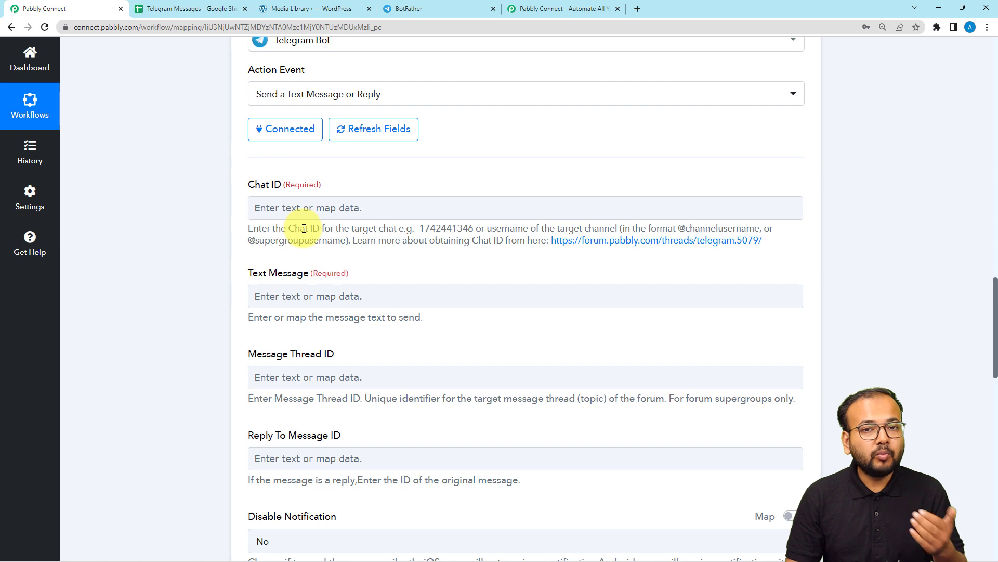
{"action": "left_click", "coordinate": [416, 9]}
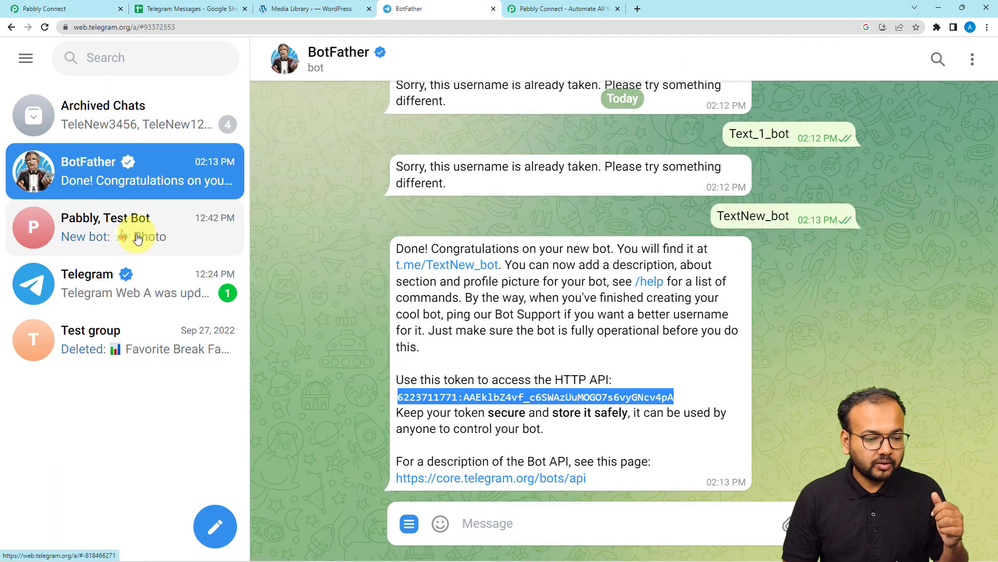
{"action": "left_click", "coordinate": [87, 336]}
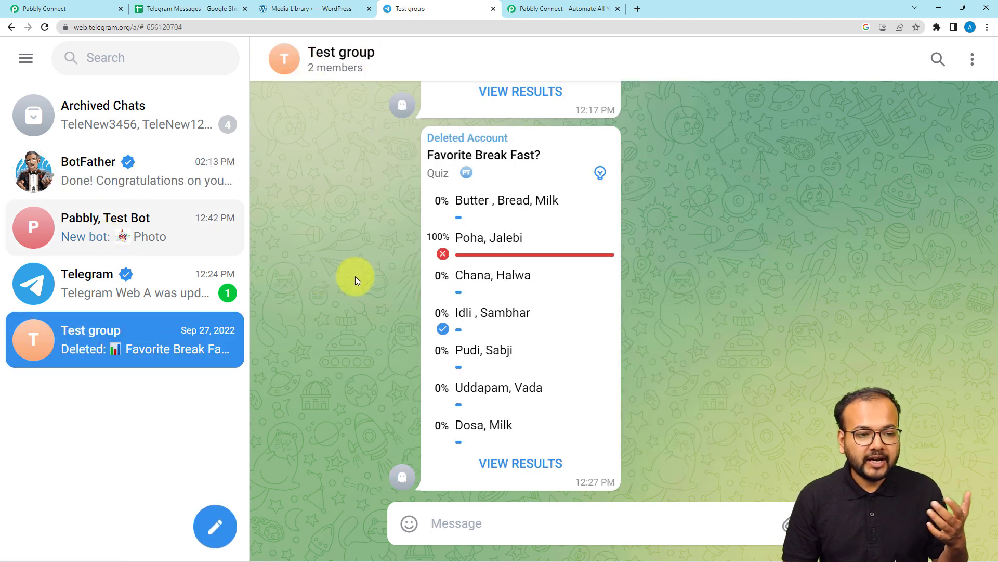
{"action": "double_click", "coordinate": [154, 28]}
{"action": "key", "text": "ctrl+c"}
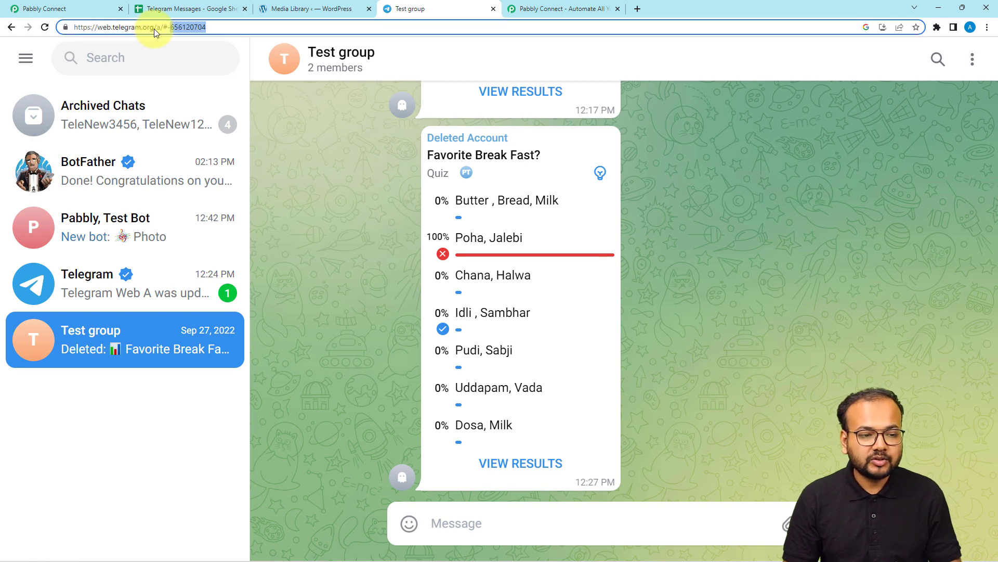
- Return to the Pabbly Connect workflow and enter the copied Test group ID as the Chat ID, preceded by a minus sign
{"action": "left_click", "coordinate": [109, 8]}
{"action": "left_click", "coordinate": [280, 215]}
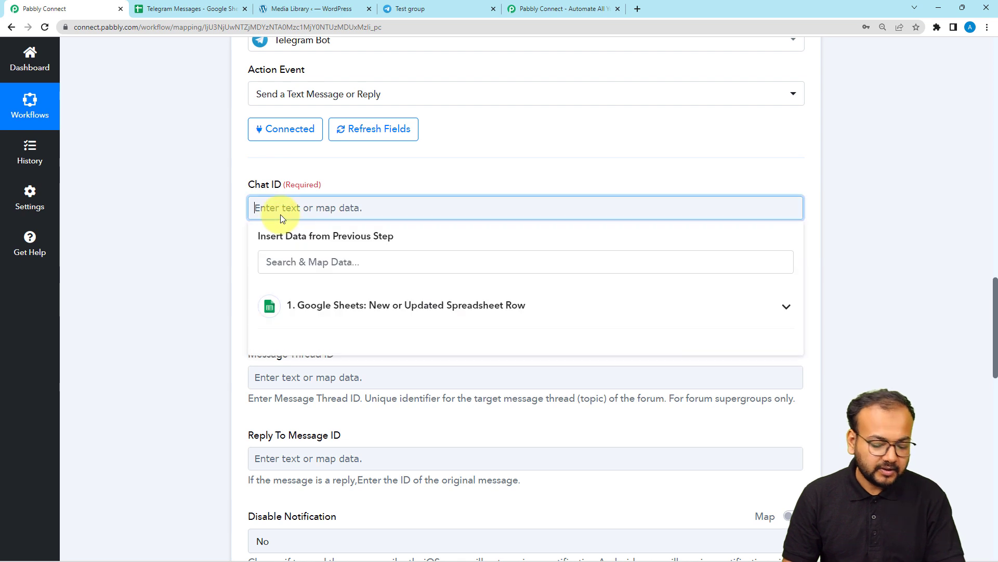
{"action": "type", "text": "-"}
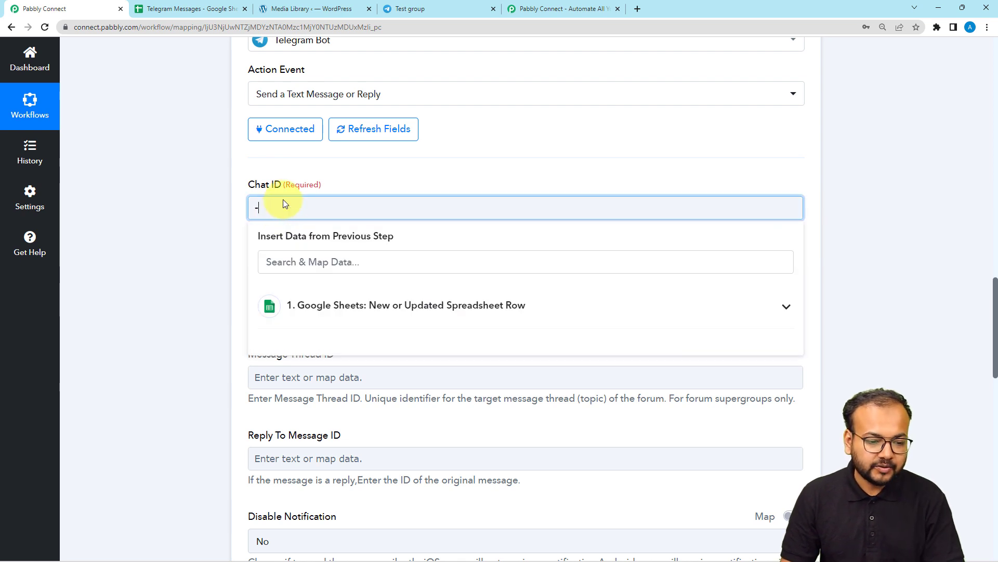
{"action": "key", "text": "ctrl+v"}
{"action": "left_click", "coordinate": [182, 176]}
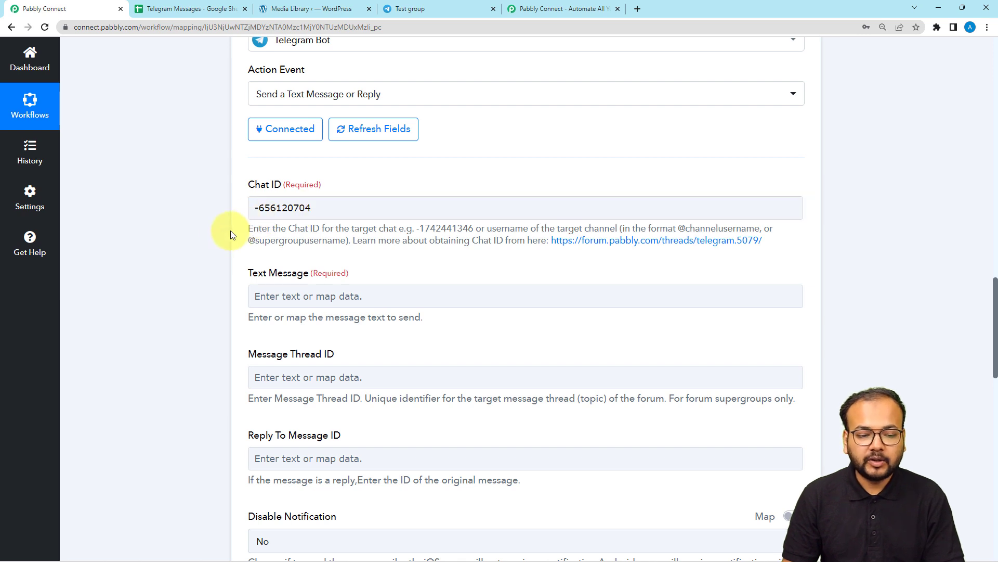
- Review the Google Sheets trigger's received response to locate the Text Messages value for the message
{"action": "scroll", "coordinate": [210, 232], "scroll_direction": "down", "scroll_amount": 2}
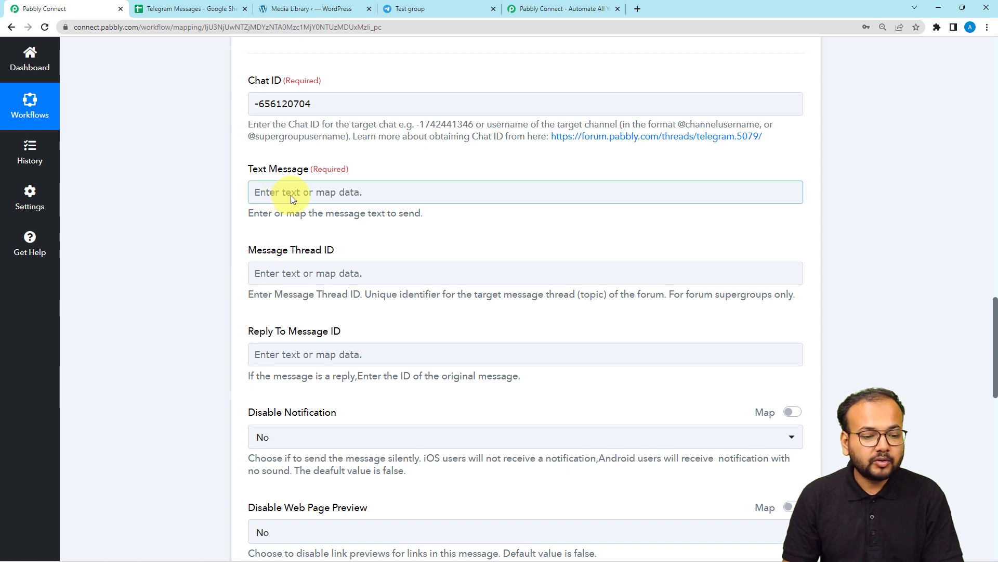
{"action": "scroll", "coordinate": [209, 229], "scroll_direction": "up", "scroll_amount": 10}
{"action": "scroll", "coordinate": [209, 230], "scroll_direction": "up", "scroll_amount": 8}
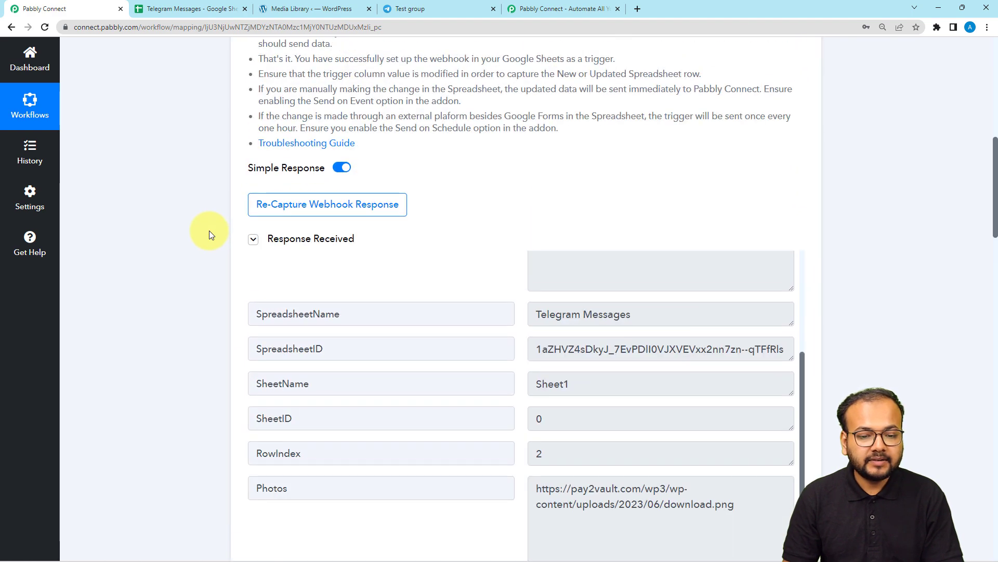
{"action": "scroll", "coordinate": [209, 230], "scroll_direction": "down", "scroll_amount": 5}
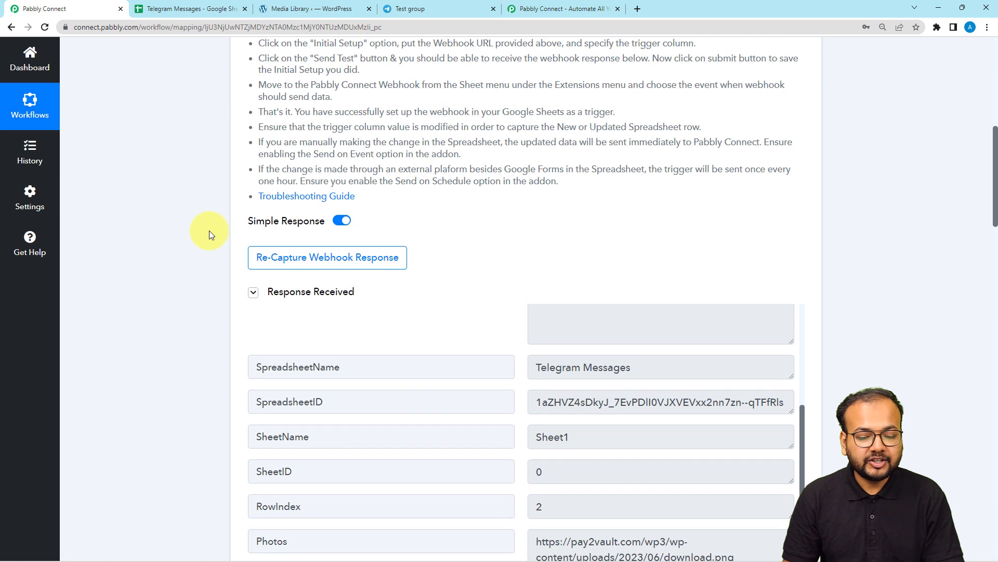
{"action": "scroll", "coordinate": [411, 341], "scroll_direction": "up", "scroll_amount": 3}
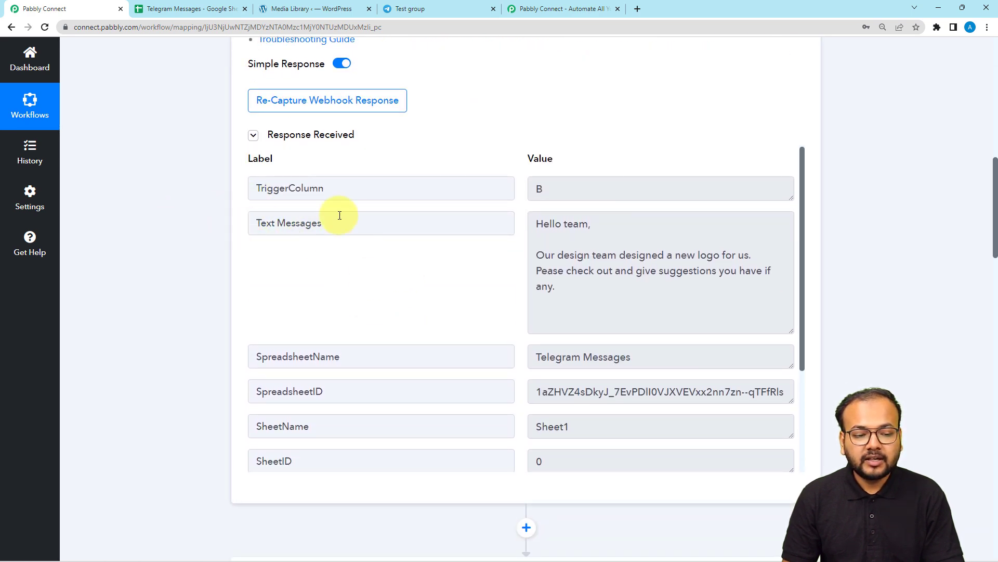
{"action": "scroll", "coordinate": [201, 238], "scroll_direction": "down", "scroll_amount": 1}
{"action": "scroll", "coordinate": [201, 238], "scroll_direction": "down", "scroll_amount": 10}
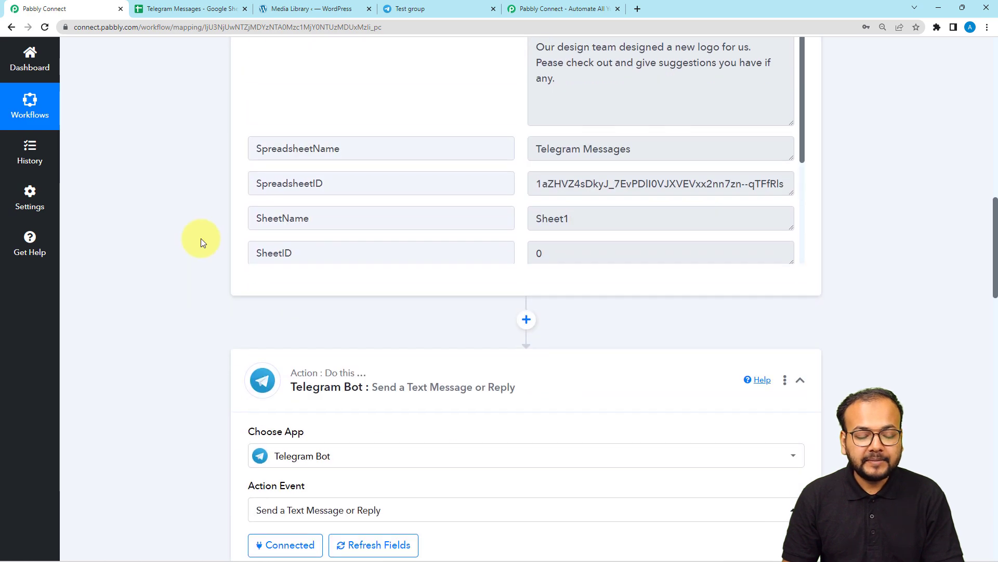
- Map the Text Messages value from the Google Sheets trigger into the Telegram Bot action's Text Message field
{"action": "scroll", "coordinate": [210, 280], "scroll_direction": "down", "scroll_amount": 3}
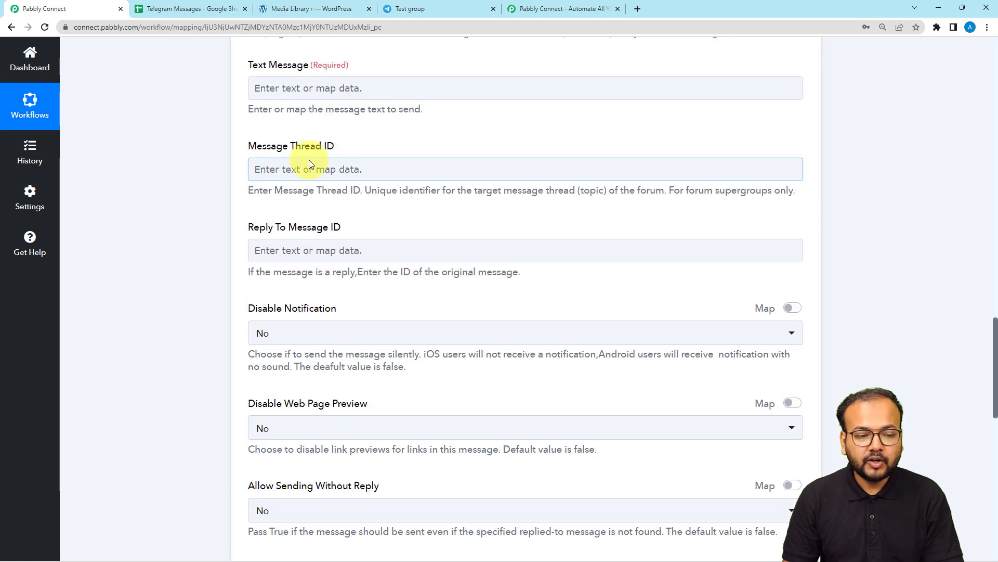
{"action": "scroll", "coordinate": [291, 190], "scroll_direction": "up", "scroll_amount": 2}
{"action": "left_click", "coordinate": [290, 196]}
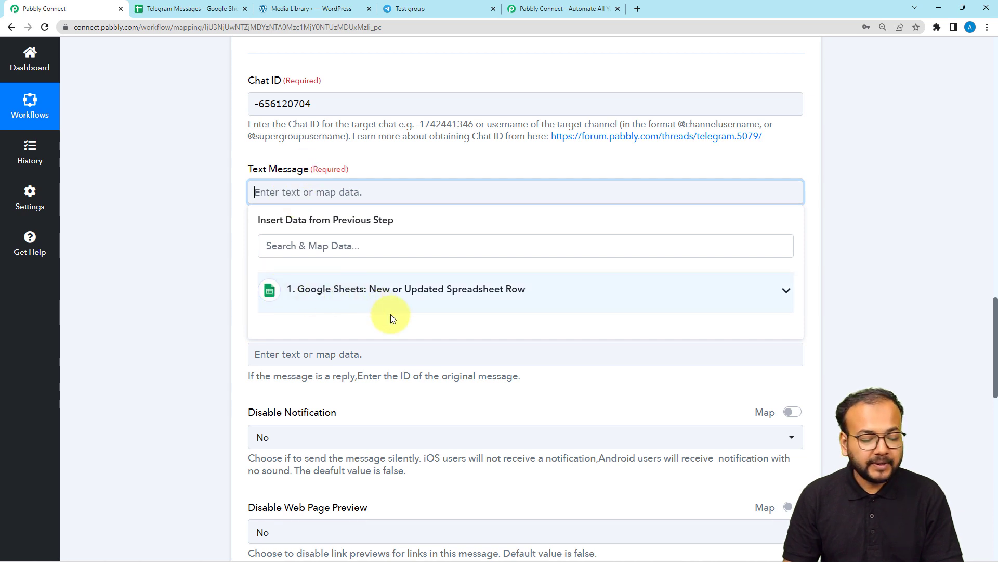
{"action": "left_click", "coordinate": [348, 305]}
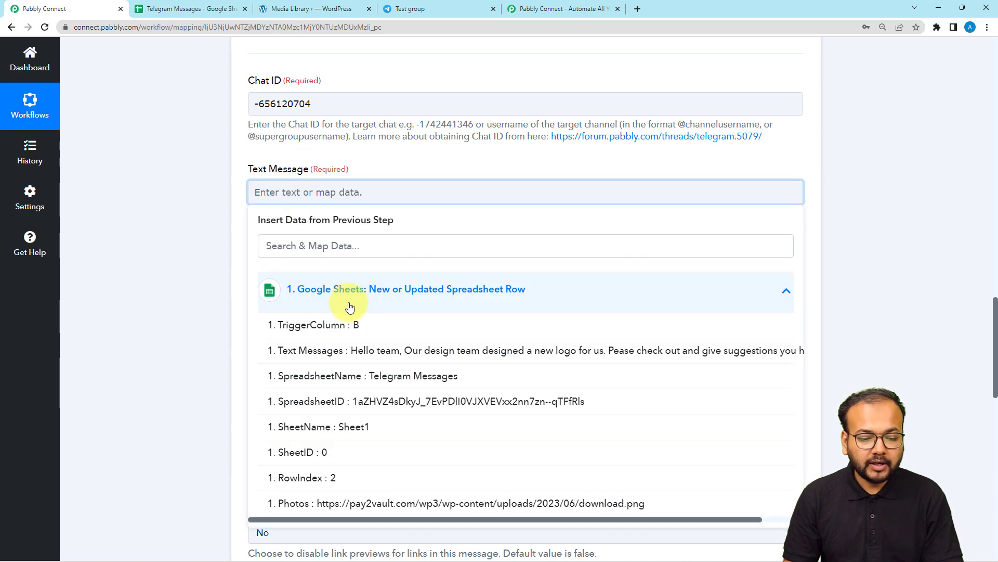
{"action": "left_click", "coordinate": [346, 355]}
{"action": "left_click", "coordinate": [170, 240]}
- Review the remaining Telegram message settings, including notification, link preview, content protection, Parse Mode options and button fields
{"action": "scroll", "coordinate": [169, 242], "scroll_direction": "down", "scroll_amount": 2}
{"action": "scroll", "coordinate": [169, 239], "scroll_direction": "down", "scroll_amount": 2}
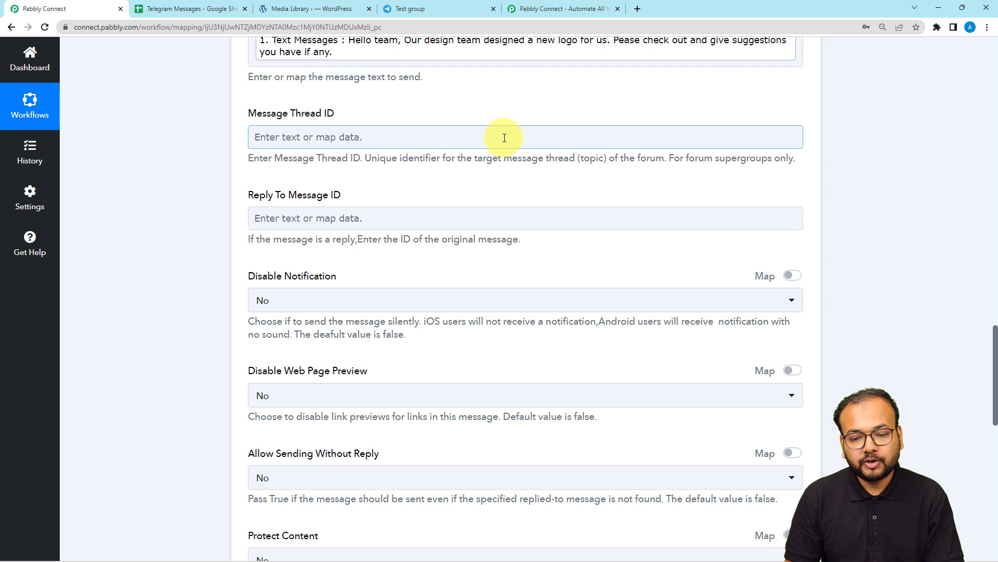
{"action": "scroll", "coordinate": [494, 202], "scroll_direction": "down", "scroll_amount": 2}
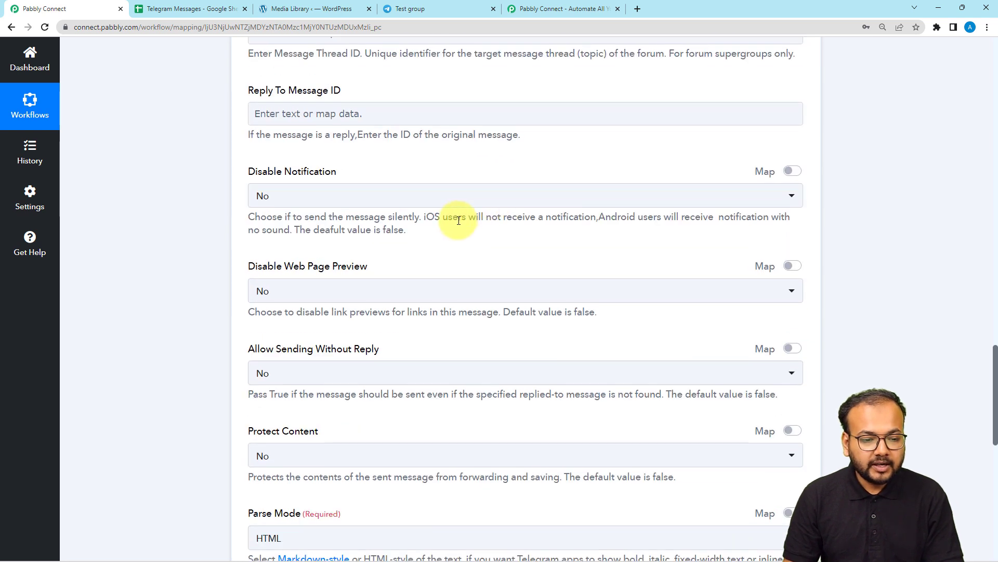
{"action": "scroll", "coordinate": [455, 217], "scroll_direction": "down", "scroll_amount": 1}
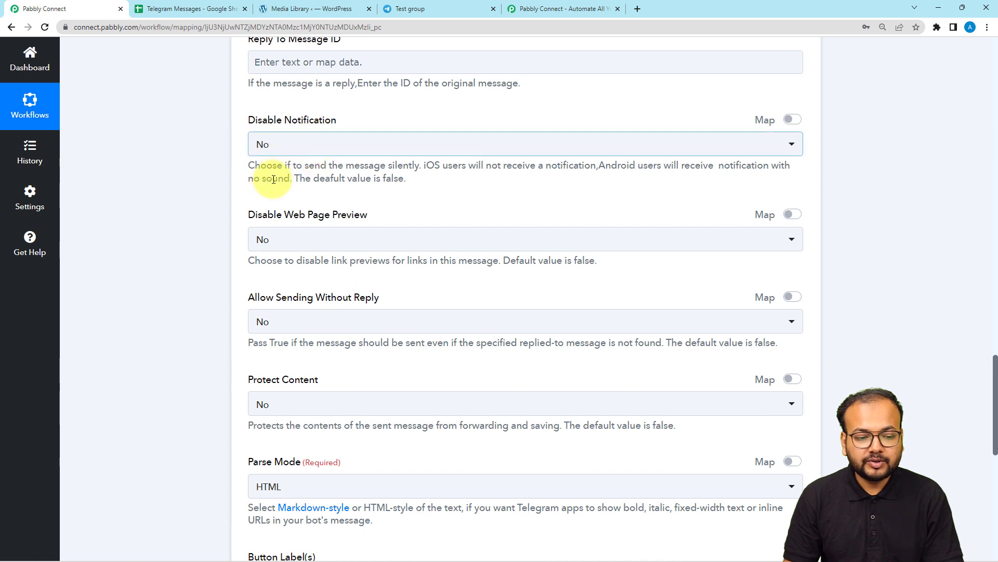
{"action": "scroll", "coordinate": [284, 255], "scroll_direction": "down", "scroll_amount": 1}
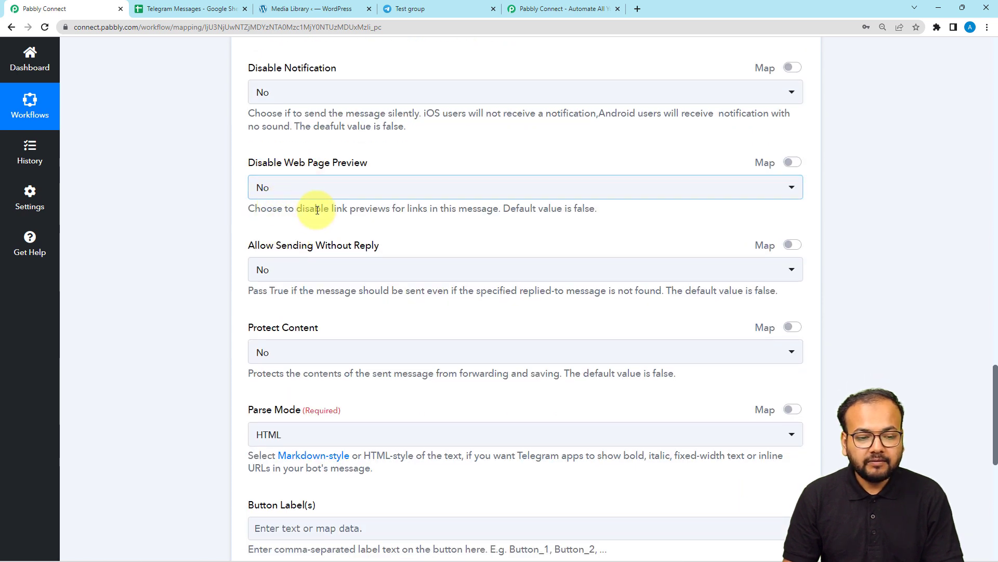
{"action": "left_click", "coordinate": [312, 188]}
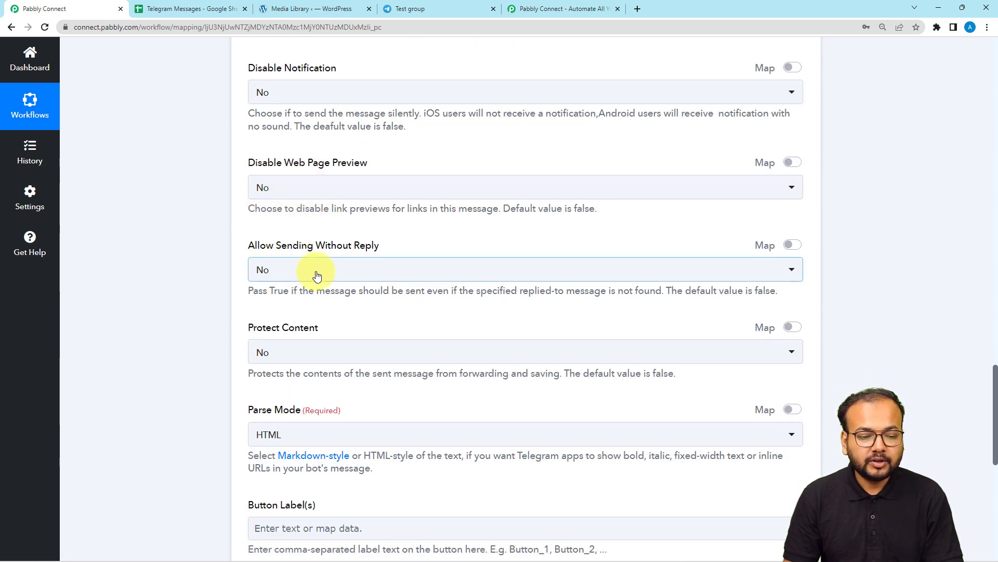
{"action": "scroll", "coordinate": [317, 272], "scroll_direction": "down", "scroll_amount": 2}
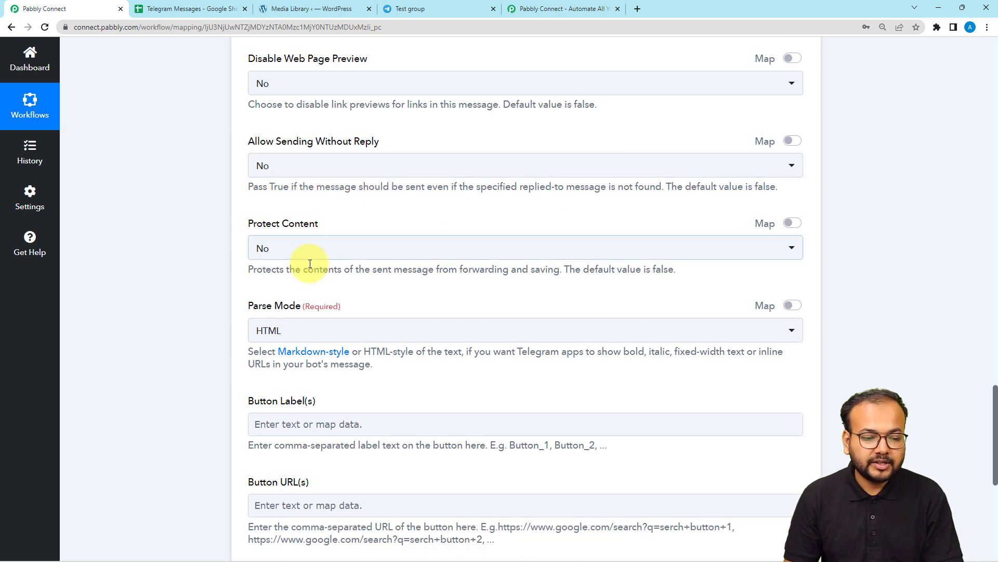
{"action": "scroll", "coordinate": [312, 263], "scroll_direction": "down", "scroll_amount": 1}
{"action": "scroll", "coordinate": [283, 238], "scroll_direction": "down", "scroll_amount": 1}
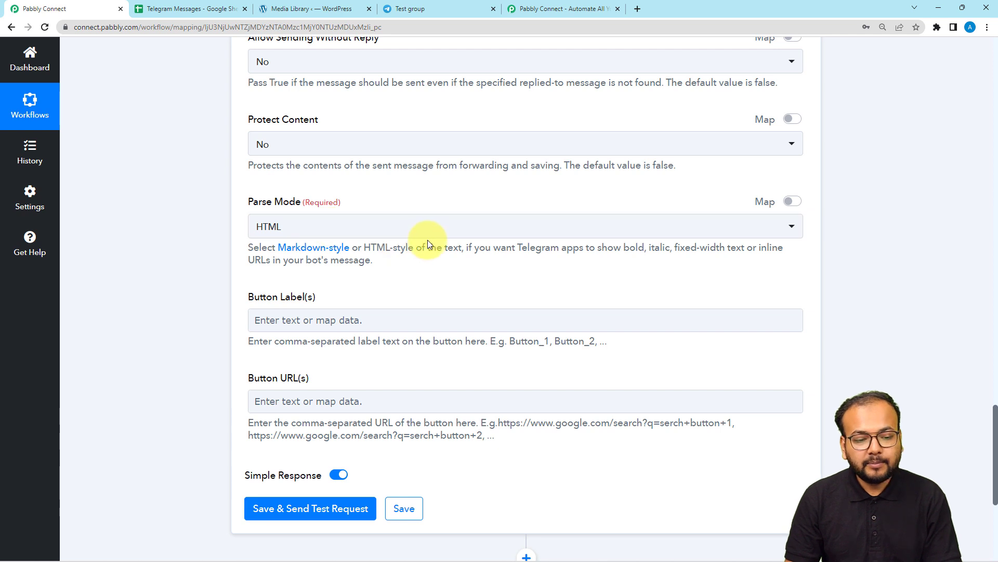
{"action": "left_click", "coordinate": [288, 234]}
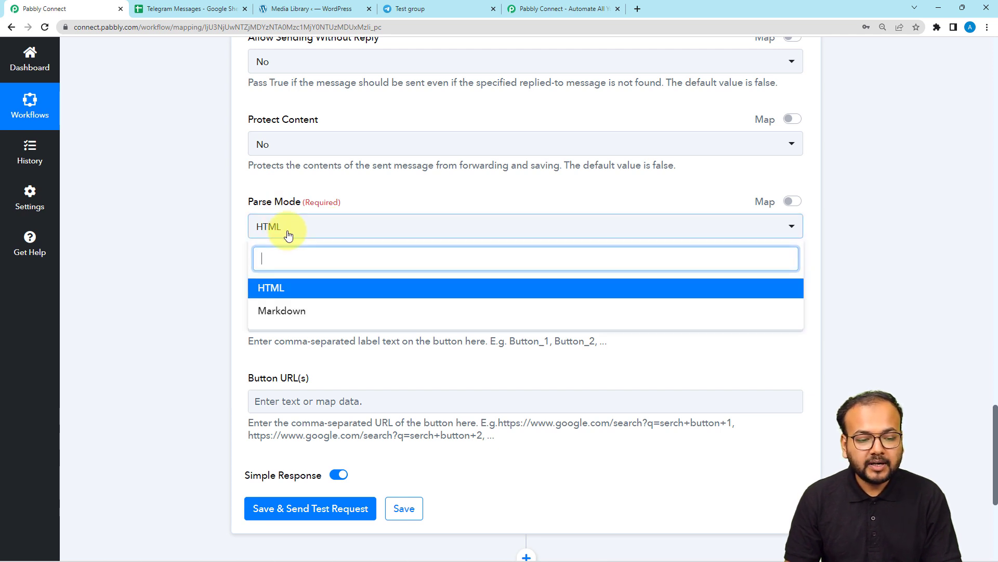
{"action": "left_click", "coordinate": [219, 273]}
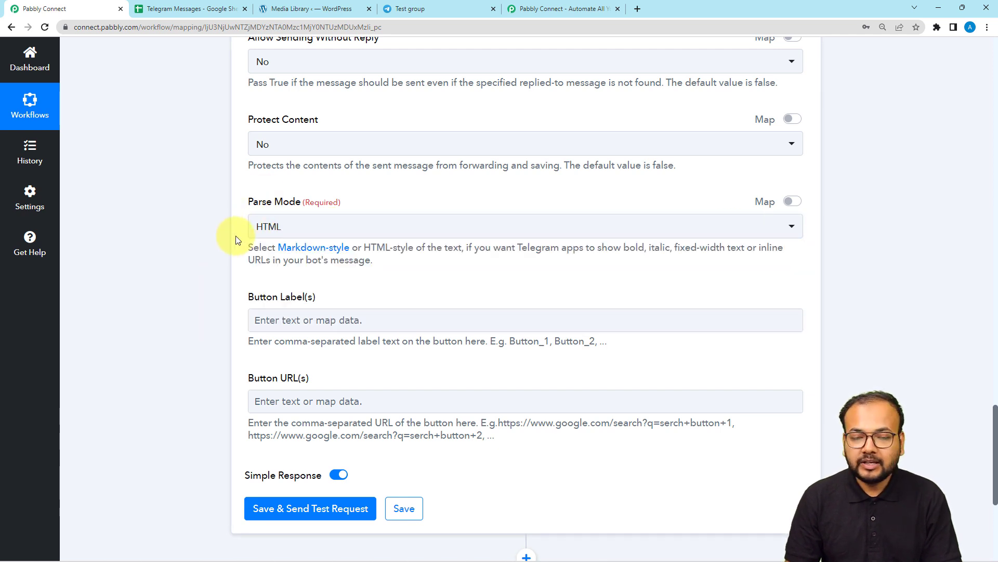
{"action": "scroll", "coordinate": [236, 240], "scroll_direction": "down", "scroll_amount": 2}
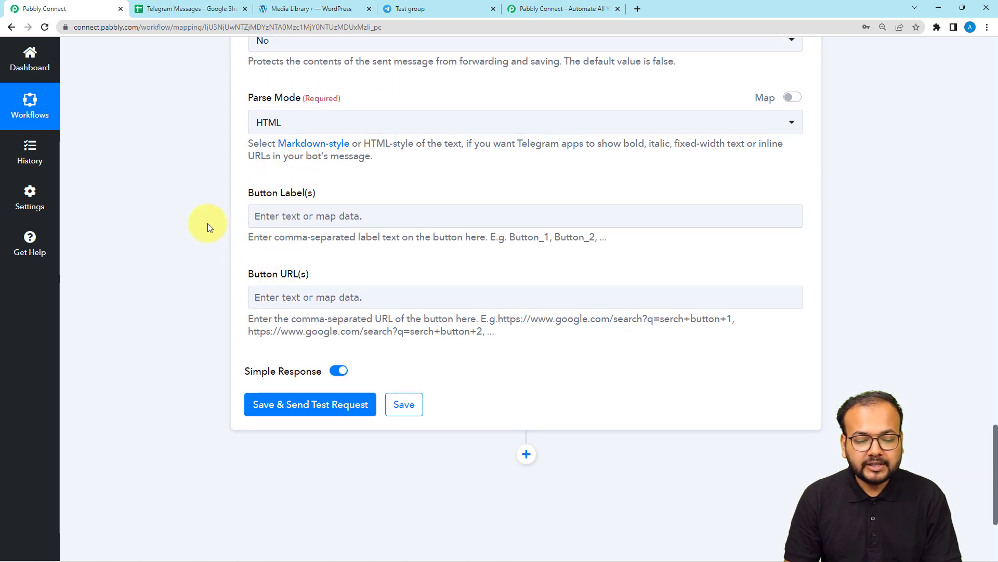
{"action": "scroll", "coordinate": [208, 227], "scroll_direction": "down", "scroll_amount": 1}
{"action": "scroll", "coordinate": [208, 223], "scroll_direction": "down", "scroll_amount": 3}
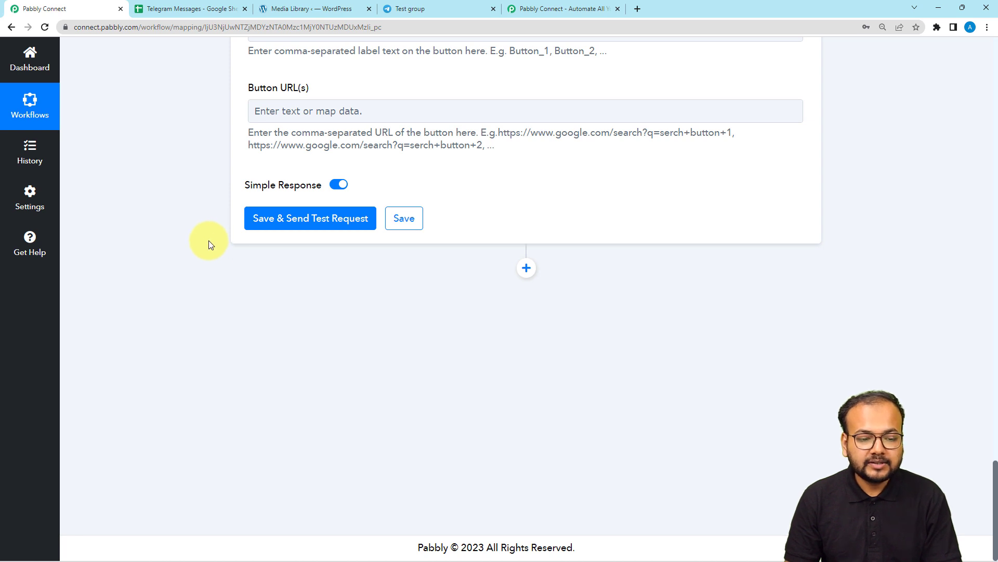
- Check Test group in Telegram Web, try to send the text message test request from Pabbly Connect, and collapse the received response
{"action": "left_click", "coordinate": [435, 7]}
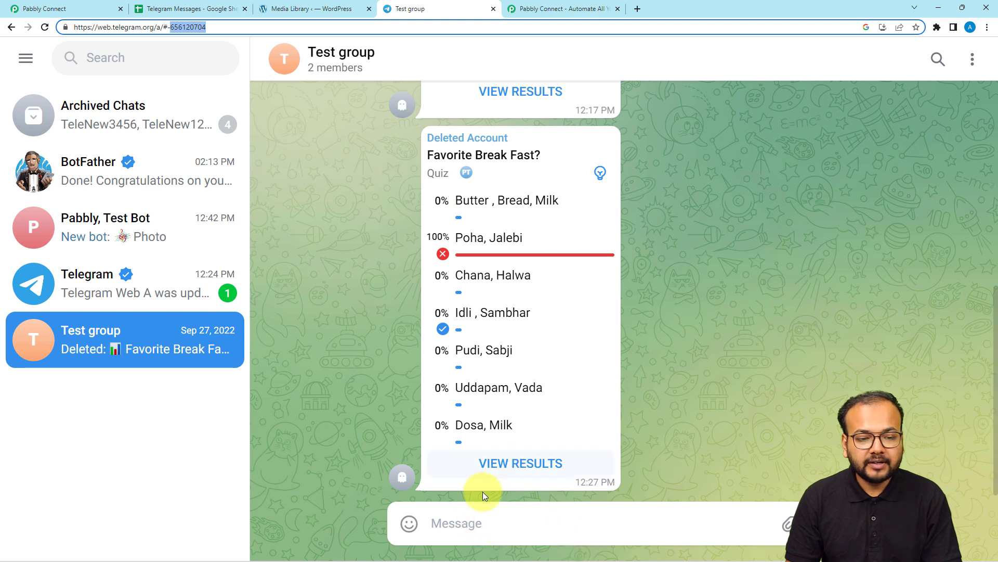
{"action": "left_click", "coordinate": [86, 6]}
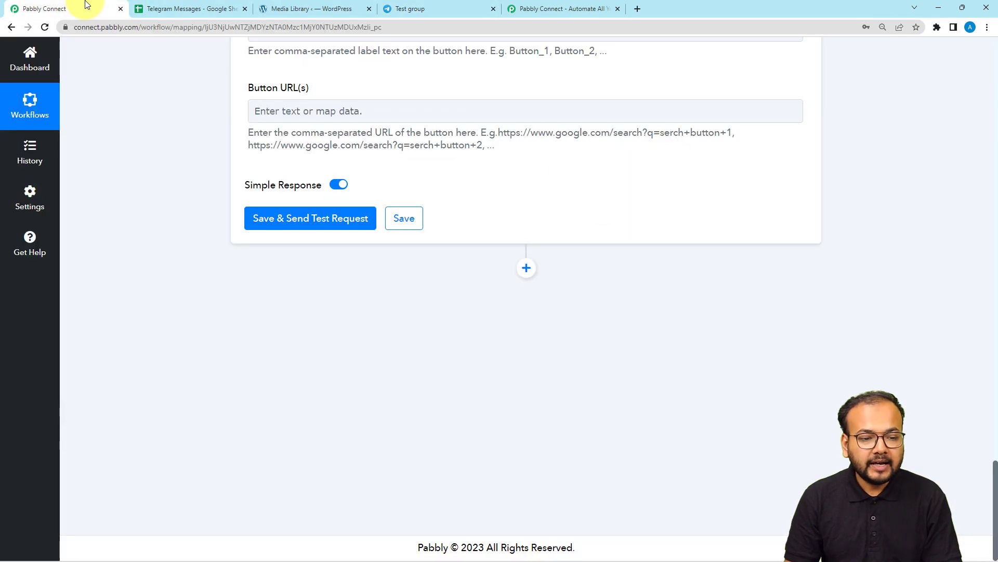
{"action": "left_click", "coordinate": [289, 221]}
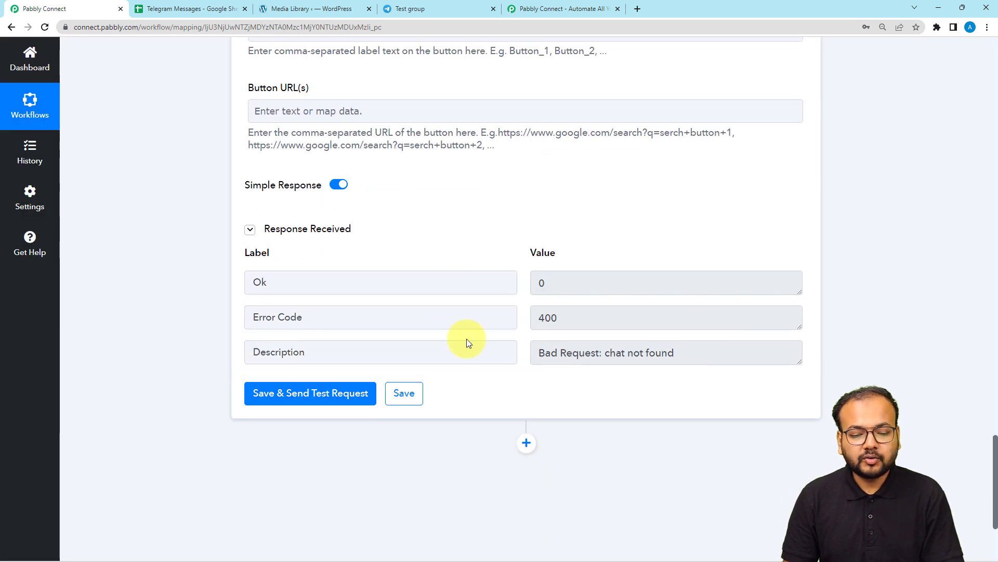
{"action": "scroll", "coordinate": [323, 368], "scroll_direction": "up", "scroll_amount": 3}
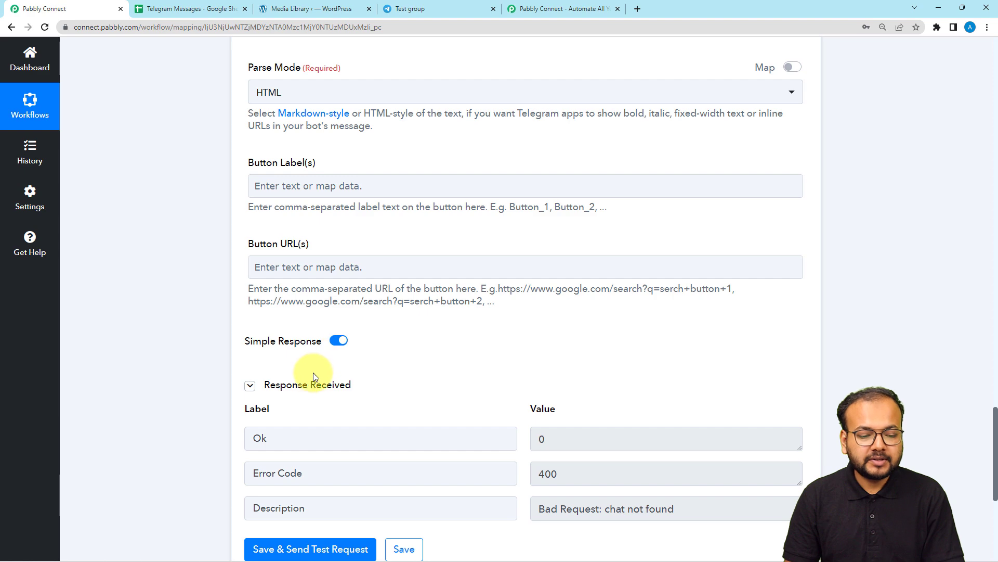
{"action": "left_click", "coordinate": [290, 390]}
{"action": "scroll", "coordinate": [181, 327], "scroll_direction": "up", "scroll_amount": 2}
{"action": "scroll", "coordinate": [181, 327], "scroll_direction": "up", "scroll_amount": 14}
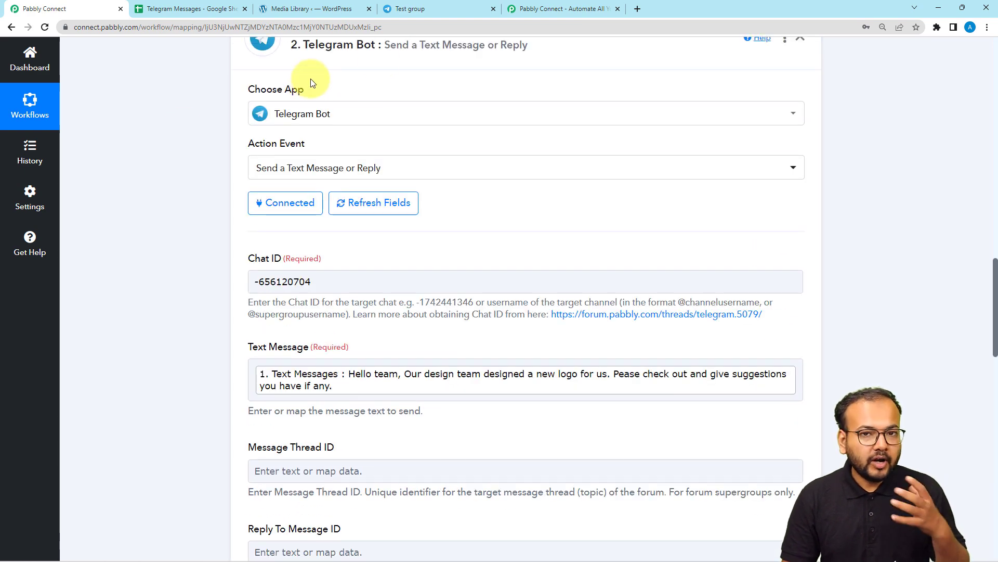
- Check that the bot is invited to Test group in Telegram Web, return to Pabbly Connect and resend the text message test request
{"action": "left_click", "coordinate": [440, 9]}
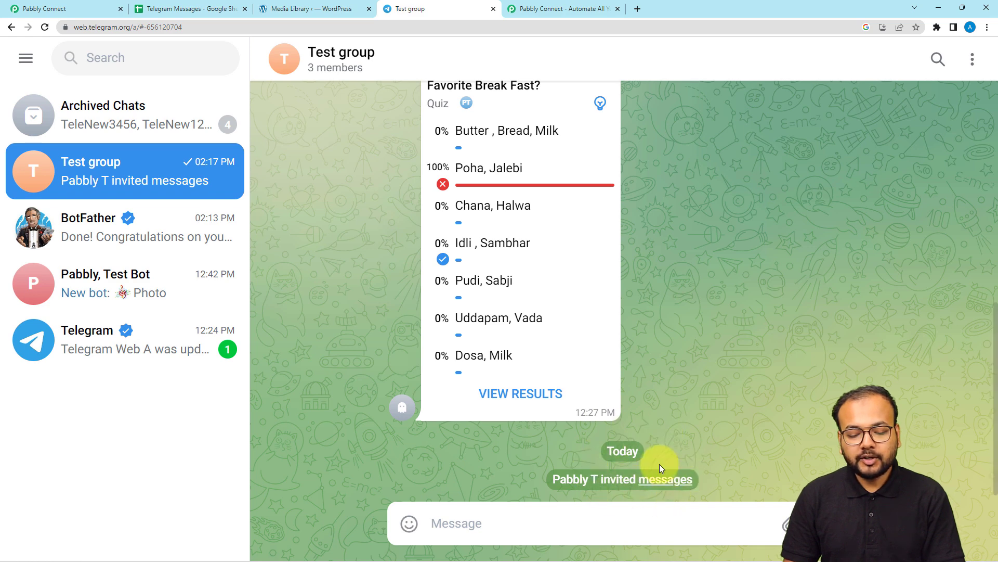
{"action": "left_click", "coordinate": [92, 11]}
{"action": "scroll", "coordinate": [135, 251], "scroll_direction": "down", "scroll_amount": 12}
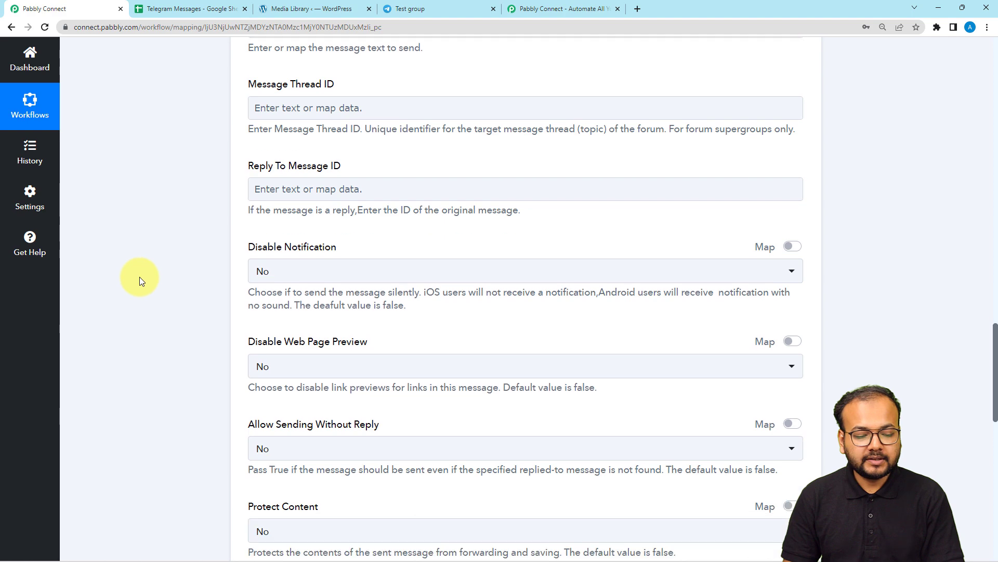
{"action": "scroll", "coordinate": [139, 276], "scroll_direction": "down", "scroll_amount": 3}
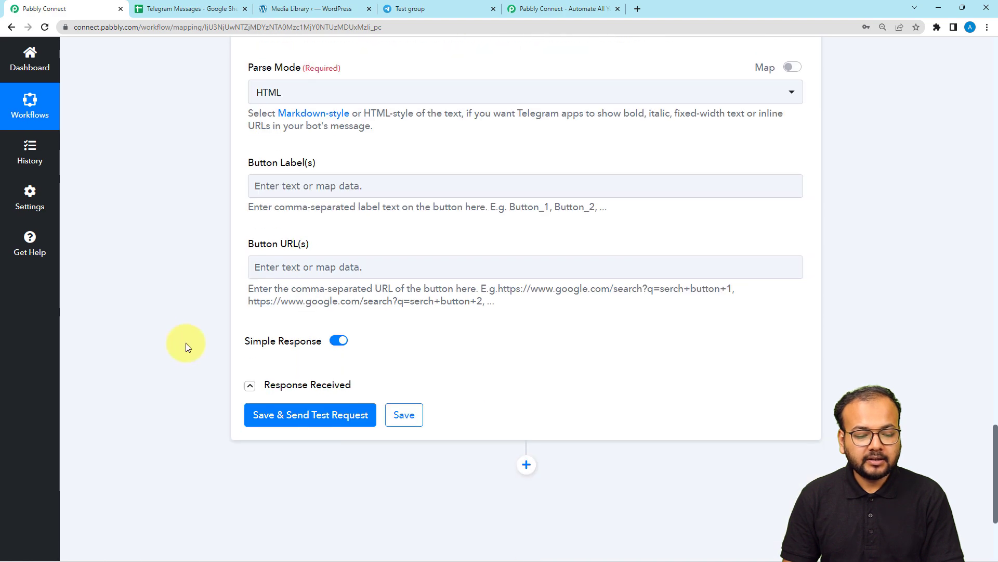
{"action": "left_click", "coordinate": [258, 414]}
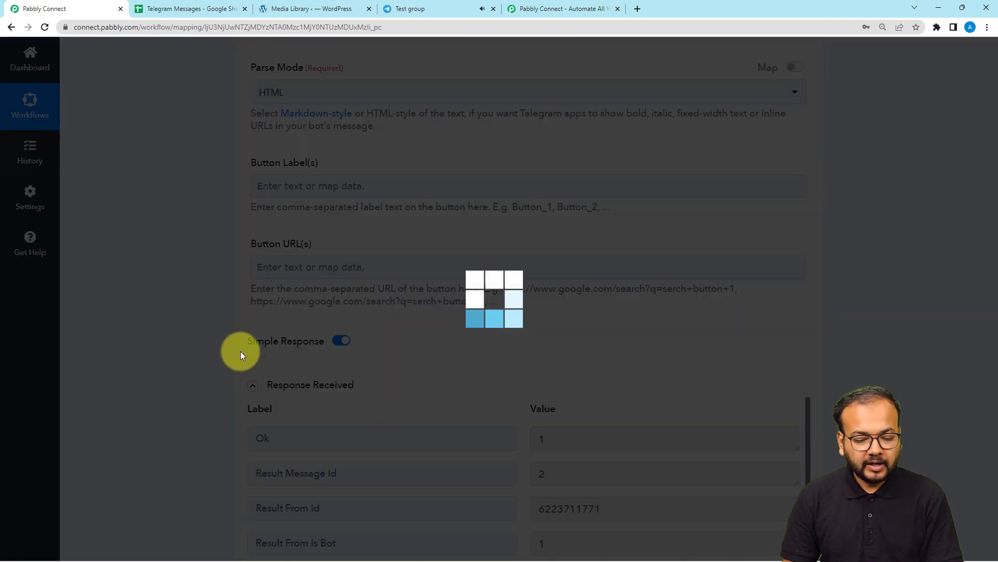
{"action": "scroll", "coordinate": [240, 351], "scroll_direction": "down", "scroll_amount": 5}
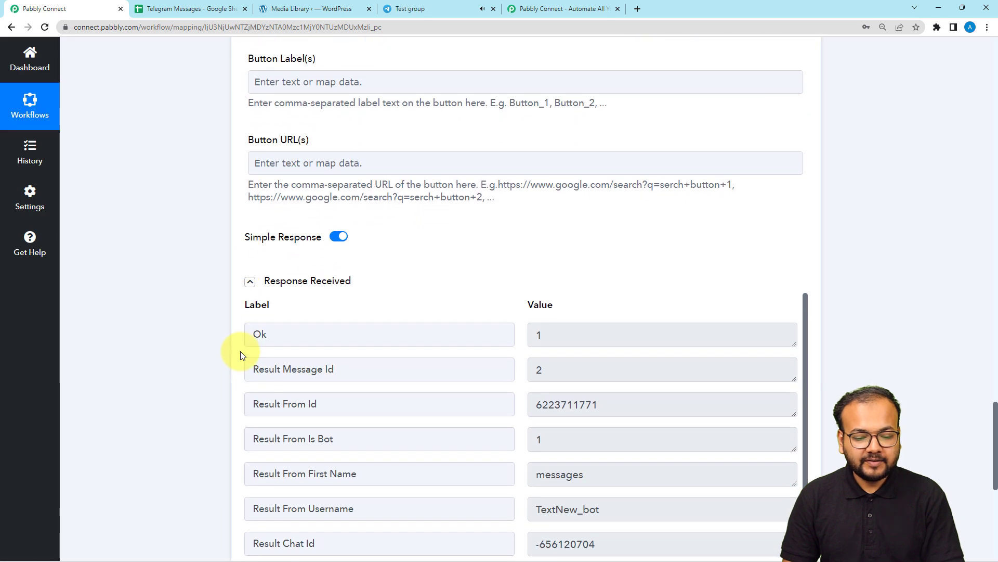
{"action": "scroll", "coordinate": [240, 351], "scroll_direction": "down", "scroll_amount": 2}
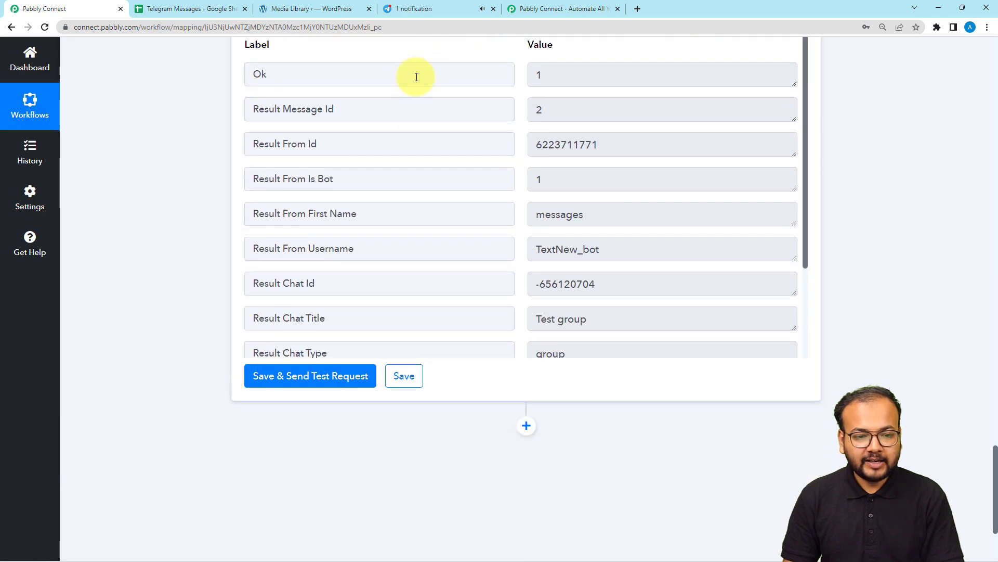
- Check the delivered message in Telegram's Test group, compare it with the Telegram Messages sheet and return to Pabbly Connect
{"action": "left_click", "coordinate": [413, 8]}
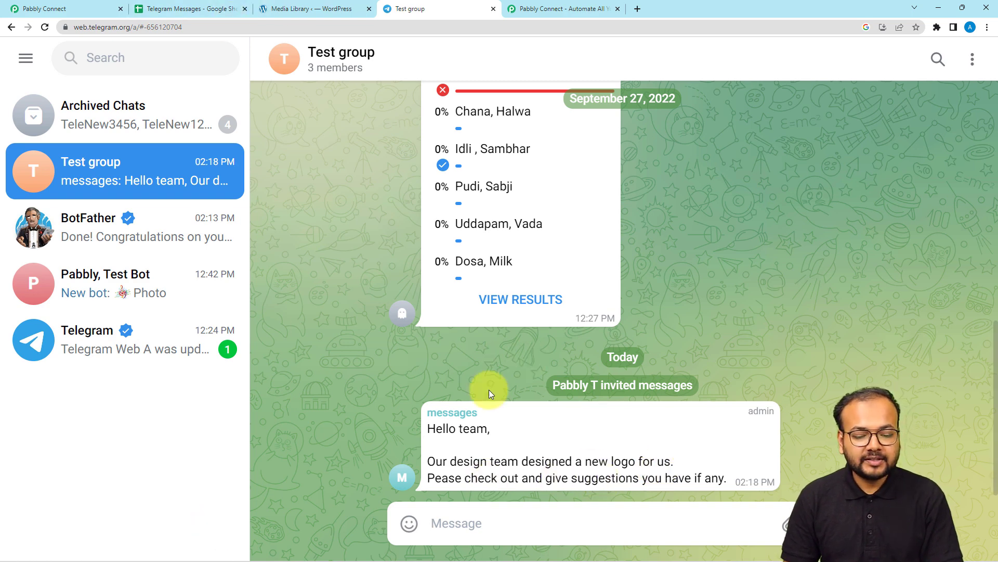
{"action": "left_click", "coordinate": [183, 9]}
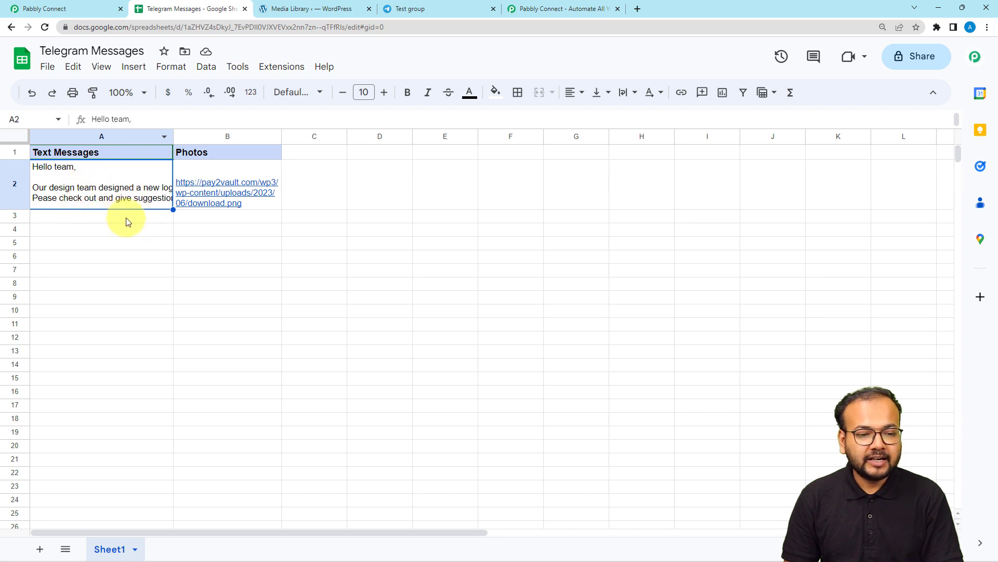
{"action": "left_click", "coordinate": [94, 6]}
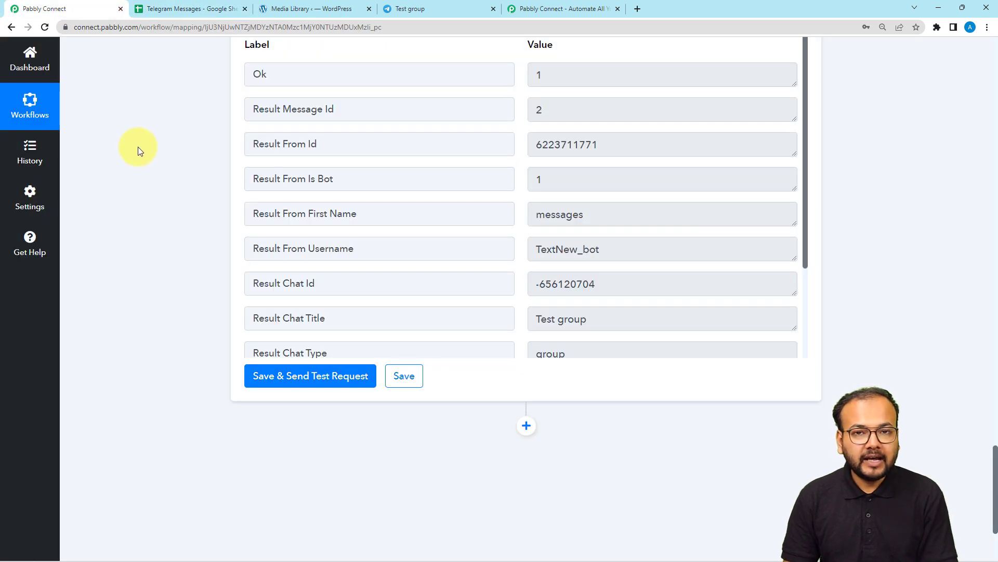
- Connect the Telegram Bot Send a Photo action using the existing connection Telegram Bot #8
{"action": "scroll", "coordinate": [155, 90], "scroll_direction": "down", "scroll_amount": 3}
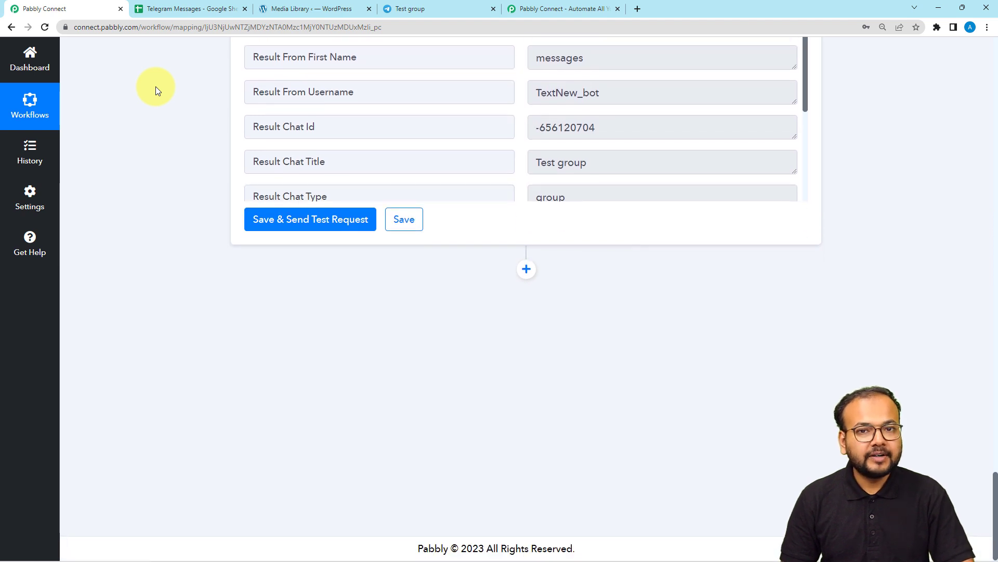
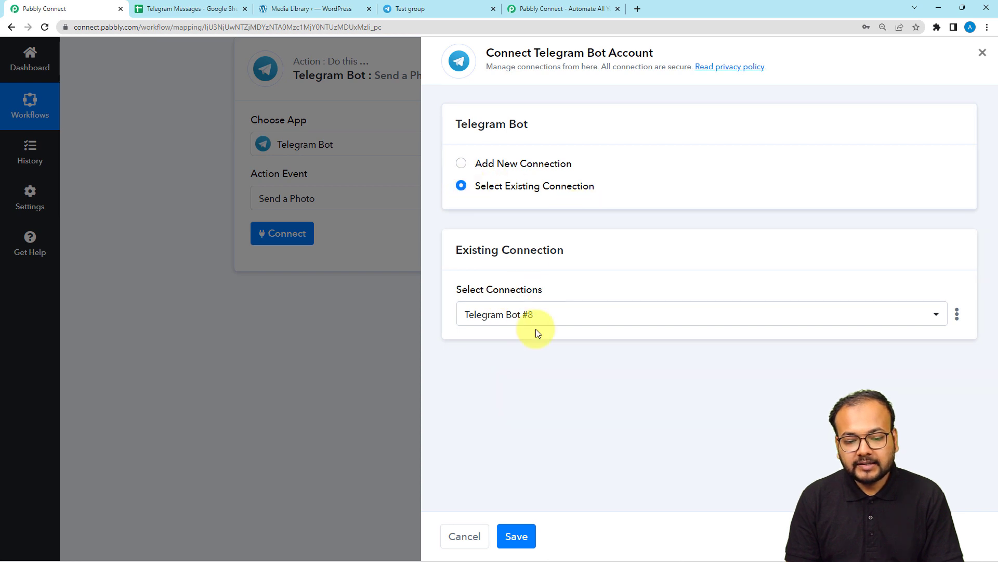
{"action": "left_click", "coordinate": [513, 538]}
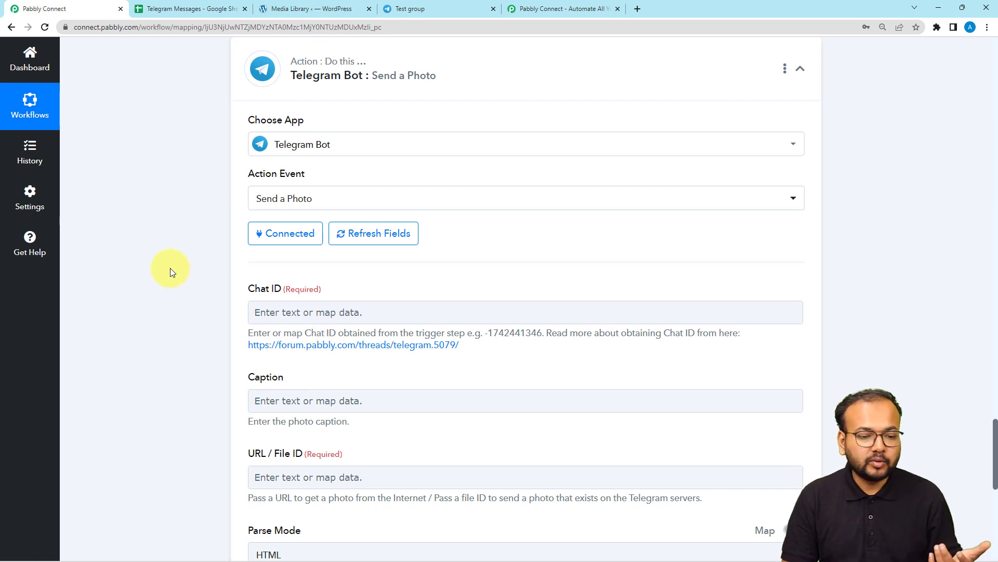
{"action": "scroll", "coordinate": [172, 271], "scroll_direction": "down", "scroll_amount": 2}
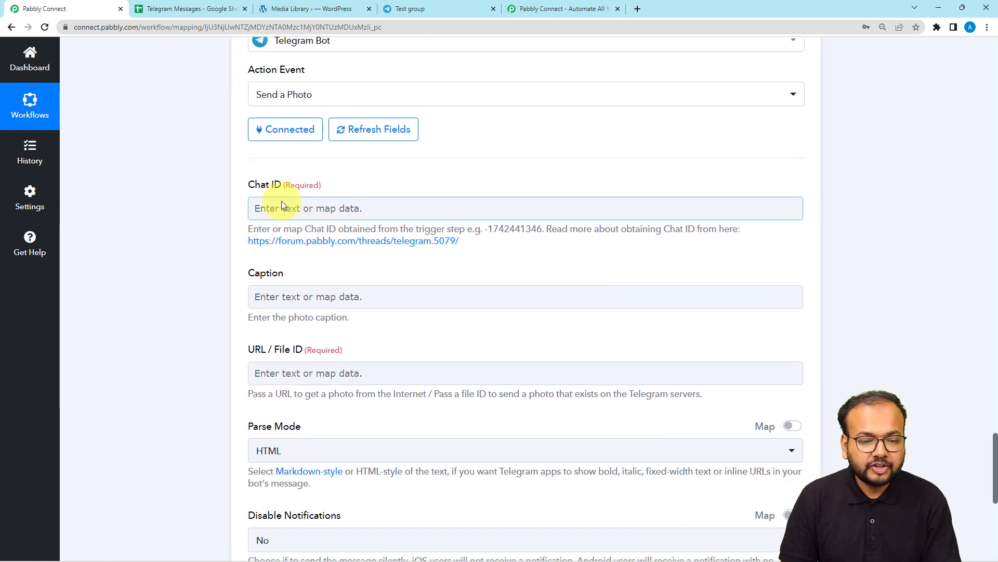
- Switch to Telegram Web, copy Test group's chat ID from its web address and return to the Send a Photo action in Pabbly Connect
{"action": "left_click", "coordinate": [312, 10]}
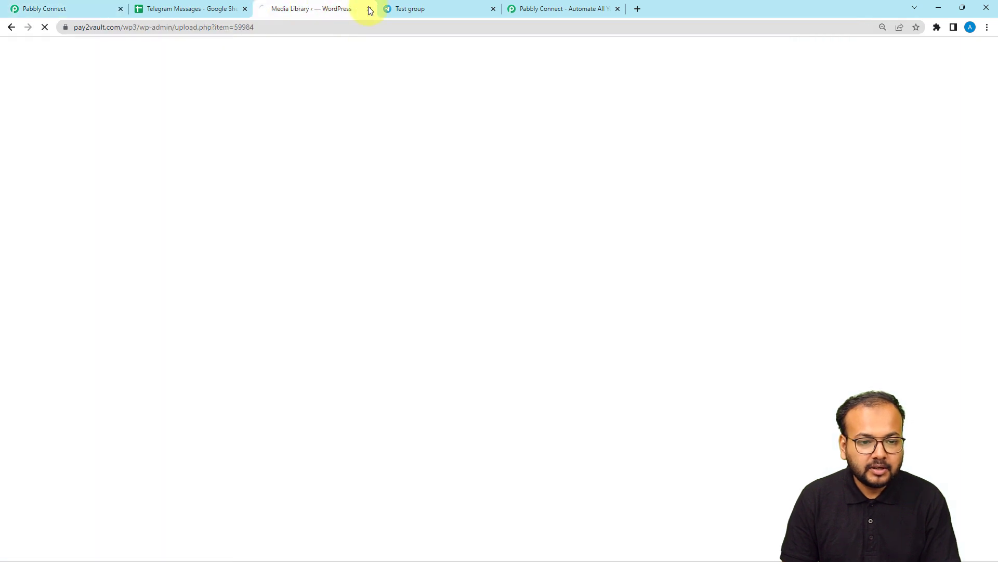
{"action": "left_click", "coordinate": [408, 9]}
{"action": "double_click", "coordinate": [170, 33]}
{"action": "key", "text": "ctrl+c"}
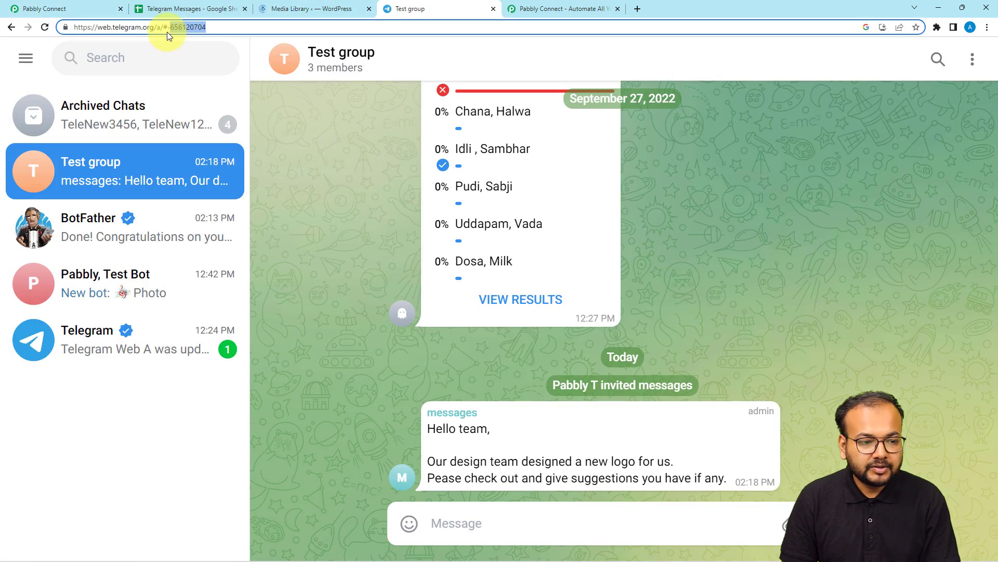
{"action": "left_click", "coordinate": [99, 6]}
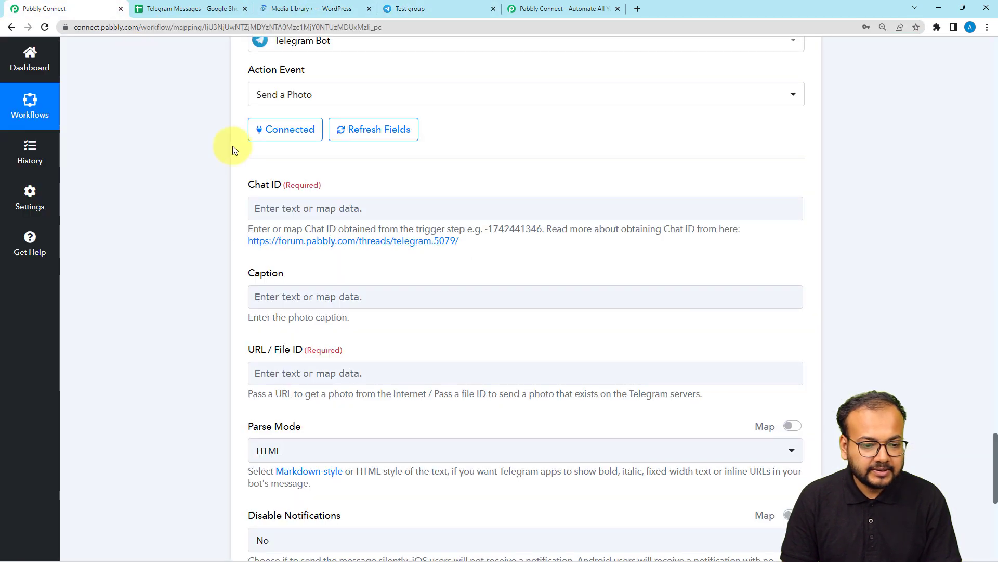
- Enter Test group's copied chat ID with a leading minus sign as the Send a Photo action's Chat ID
{"action": "left_click", "coordinate": [267, 208]}
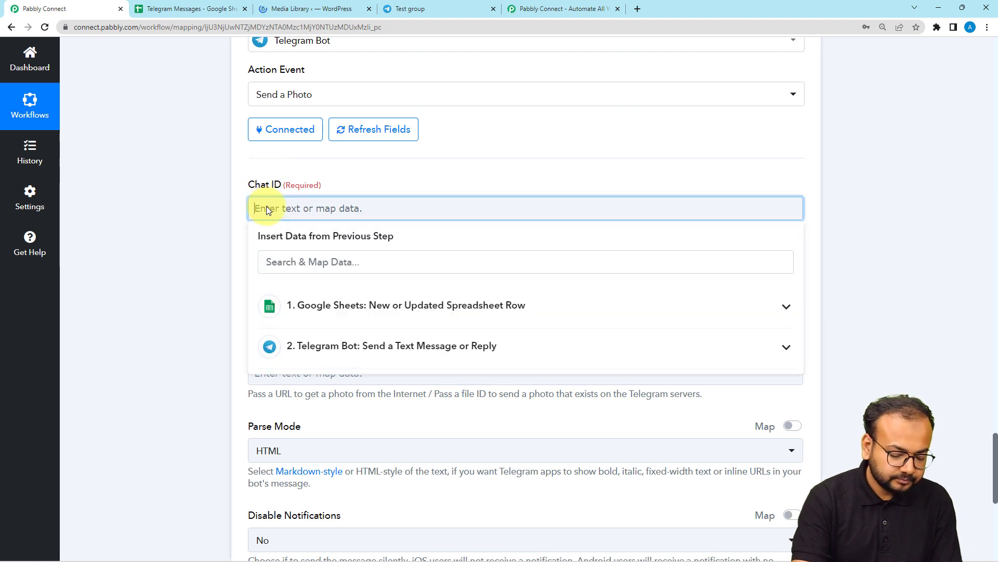
{"action": "type", "text": "-"}
{"action": "key", "text": "ctrl+v"}
{"action": "left_click", "coordinate": [206, 233]}
- Map the photo's URL / File ID to the Photos value from the Google Sheets trigger, leaving the caption empty
{"action": "scroll", "coordinate": [206, 233], "scroll_direction": "down", "scroll_amount": 3}
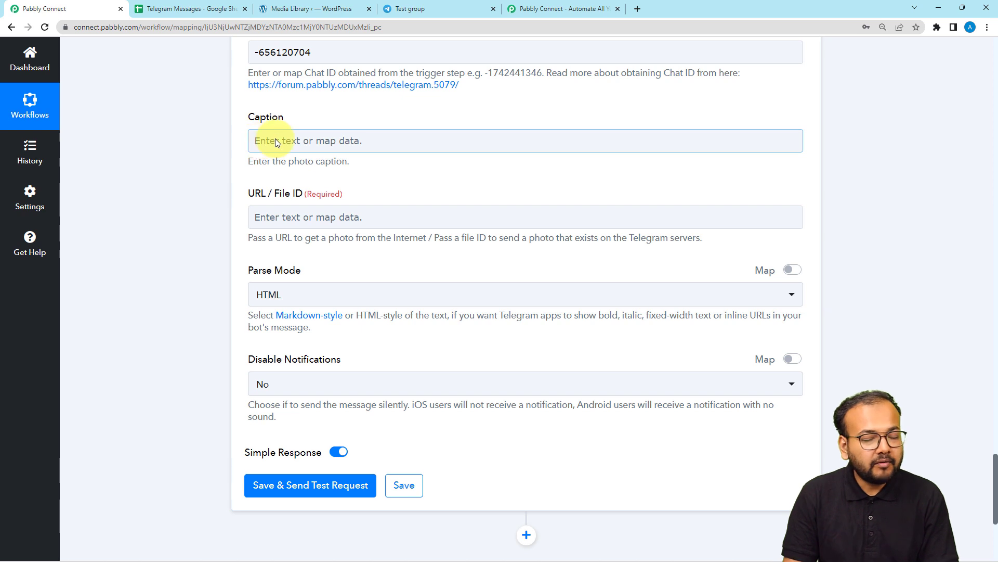
{"action": "left_click", "coordinate": [314, 223]}
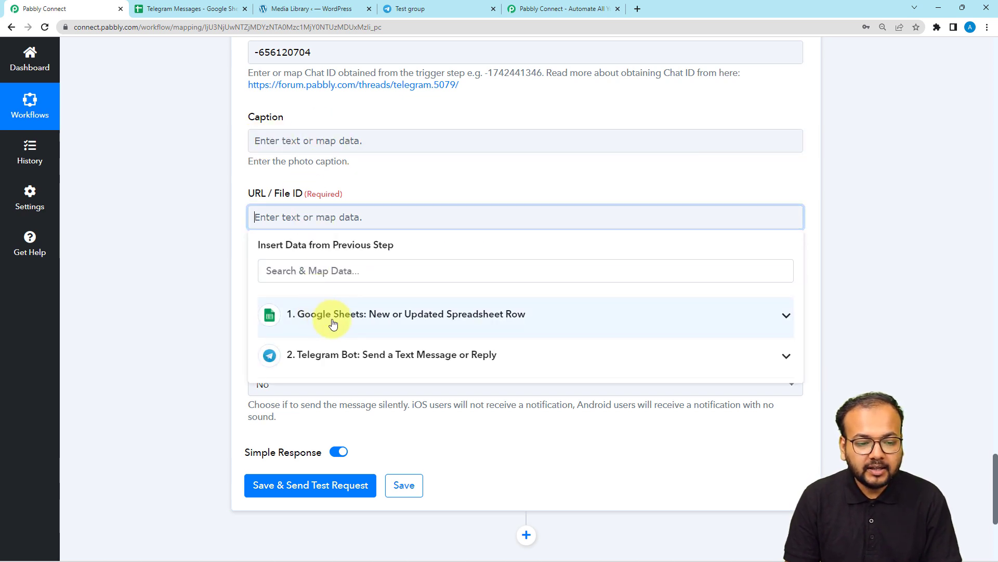
{"action": "left_click", "coordinate": [391, 337]}
{"action": "scroll", "coordinate": [401, 463], "scroll_direction": "down", "scroll_amount": 1}
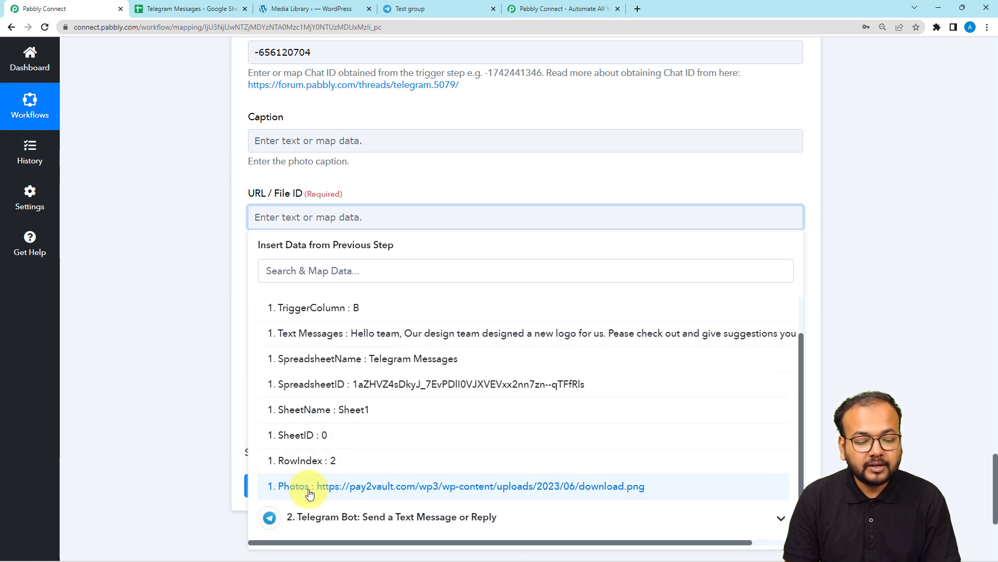
{"action": "left_click", "coordinate": [289, 484]}
{"action": "left_click", "coordinate": [191, 258]}
- Save the Send a Photo action with HTML parse mode and notifications enabled, and send its test request
{"action": "scroll", "coordinate": [191, 258], "scroll_direction": "down", "scroll_amount": 2}
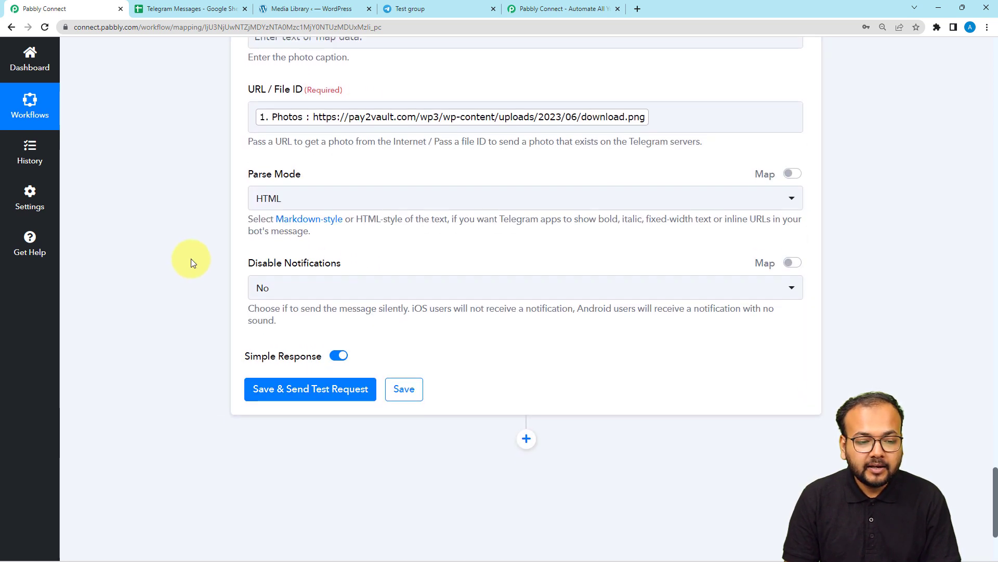
{"action": "scroll", "coordinate": [218, 228], "scroll_direction": "down", "scroll_amount": 2}
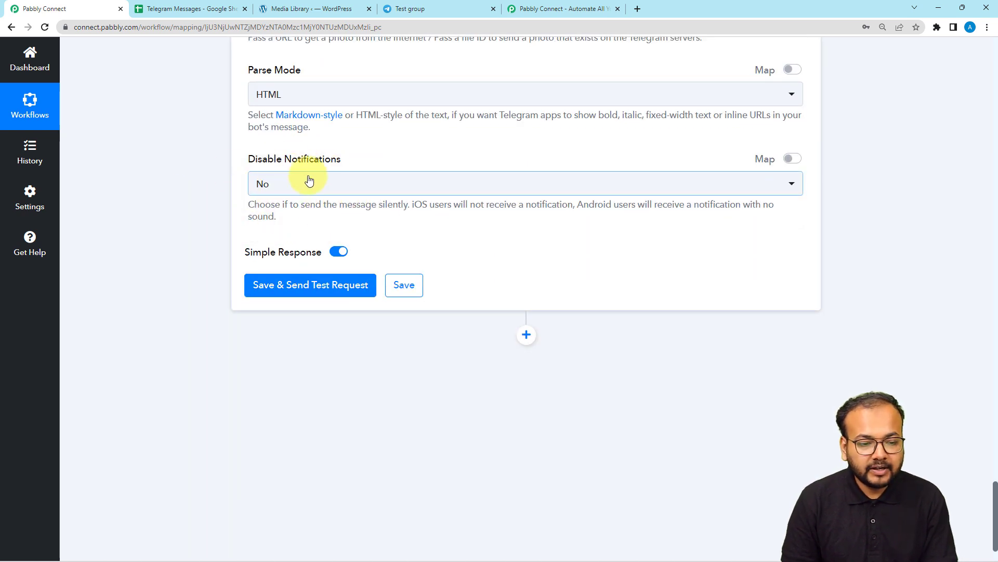
{"action": "scroll", "coordinate": [162, 178], "scroll_direction": "down", "scroll_amount": 2}
{"action": "left_click", "coordinate": [264, 215]}
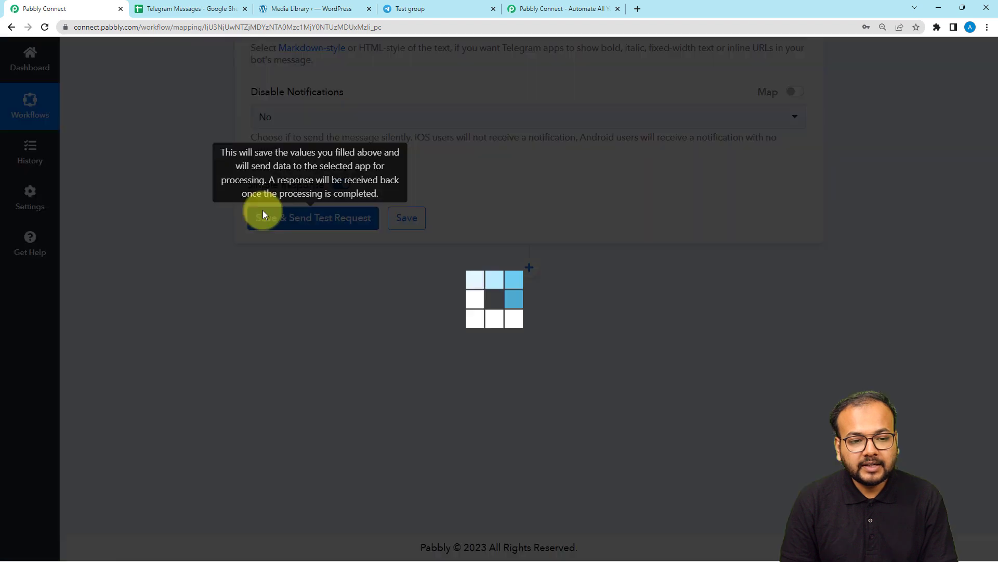
- Check the delivered photo in Telegram's Test group, view the Telegram Messages sheet and return to Pabbly Connect
{"action": "left_click", "coordinate": [429, 10]}
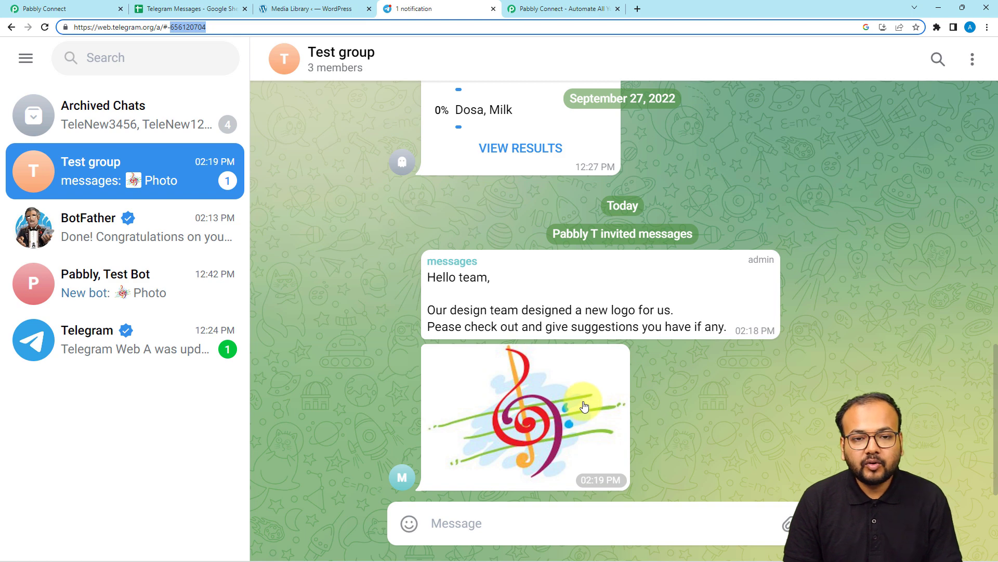
{"action": "left_click", "coordinate": [208, 8]}
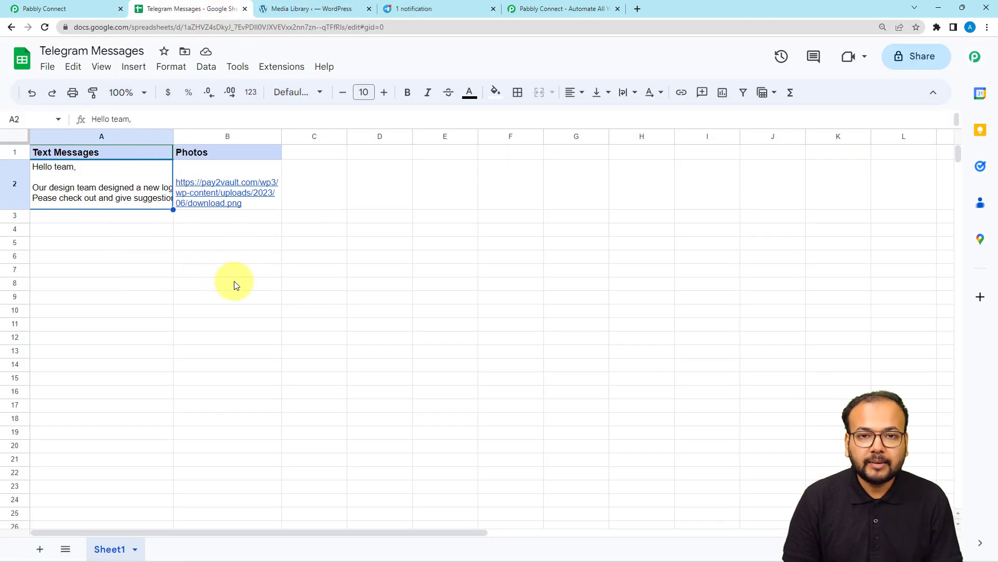
{"action": "left_click", "coordinate": [89, 4]}
- Collapse the Send a Photo and Send a Text Message or Reply action steps in the workflow
{"action": "scroll", "coordinate": [335, 196], "scroll_direction": "up", "scroll_amount": 15}
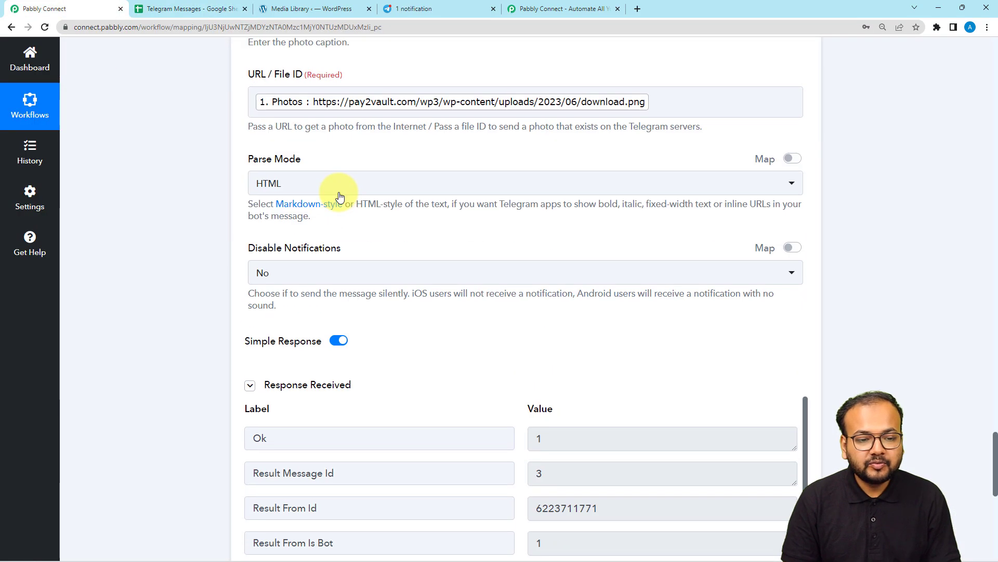
{"action": "left_click", "coordinate": [423, 305]}
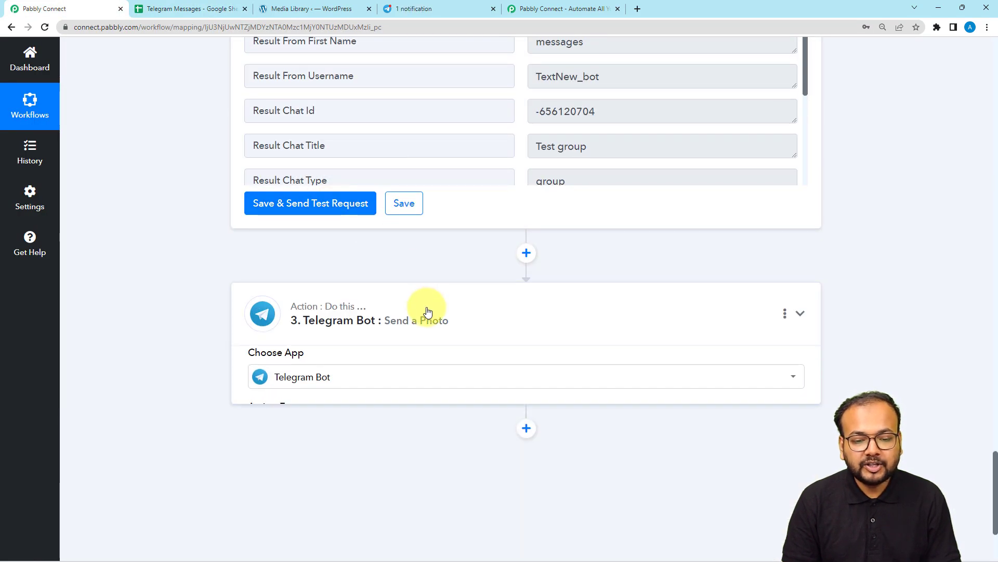
{"action": "scroll", "coordinate": [427, 311], "scroll_direction": "up", "scroll_amount": 8}
{"action": "scroll", "coordinate": [427, 311], "scroll_direction": "up", "scroll_amount": 13}
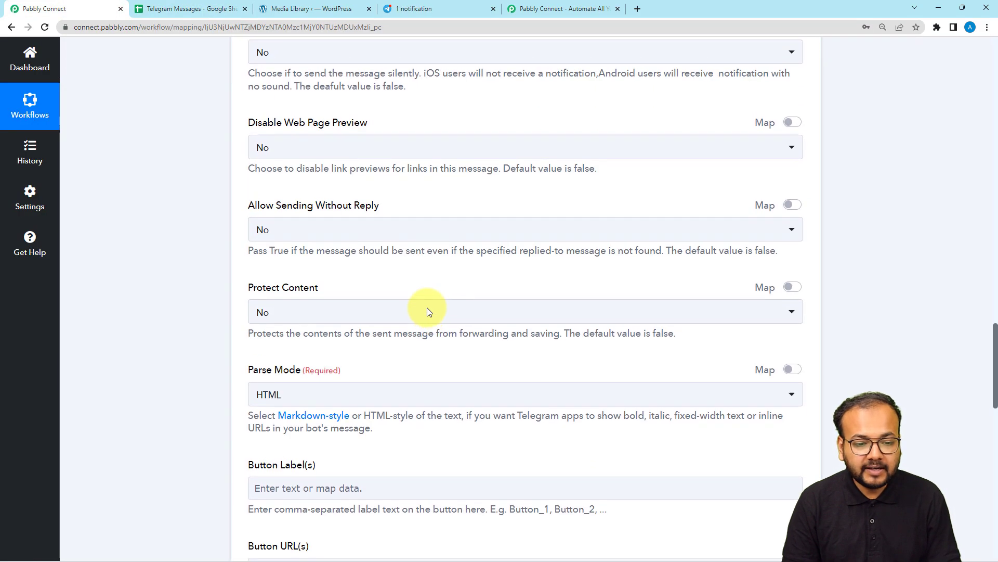
{"action": "scroll", "coordinate": [427, 311], "scroll_direction": "up", "scroll_amount": 8}
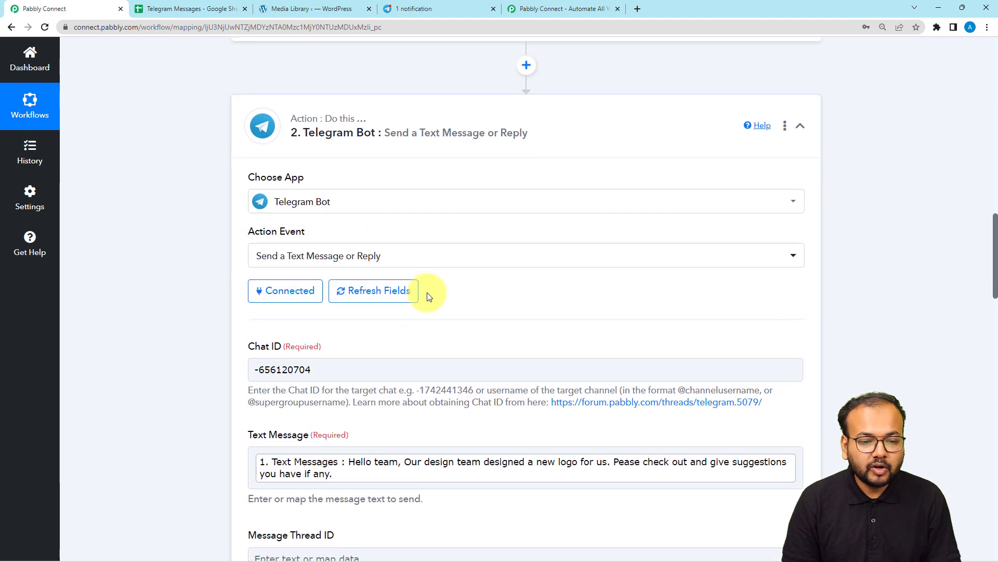
{"action": "left_click", "coordinate": [431, 252]}
{"action": "scroll", "coordinate": [430, 250], "scroll_direction": "up", "scroll_amount": 10}
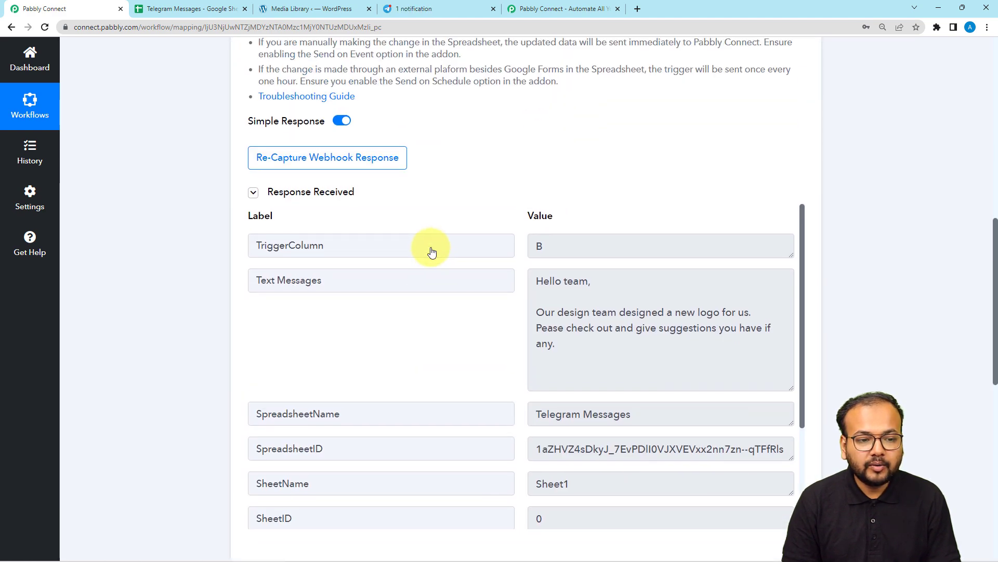
- Review the Telegram Messages sheet, return to Pabbly Connect and collapse the Google Sheets trigger step
{"action": "left_click", "coordinate": [159, 16]}
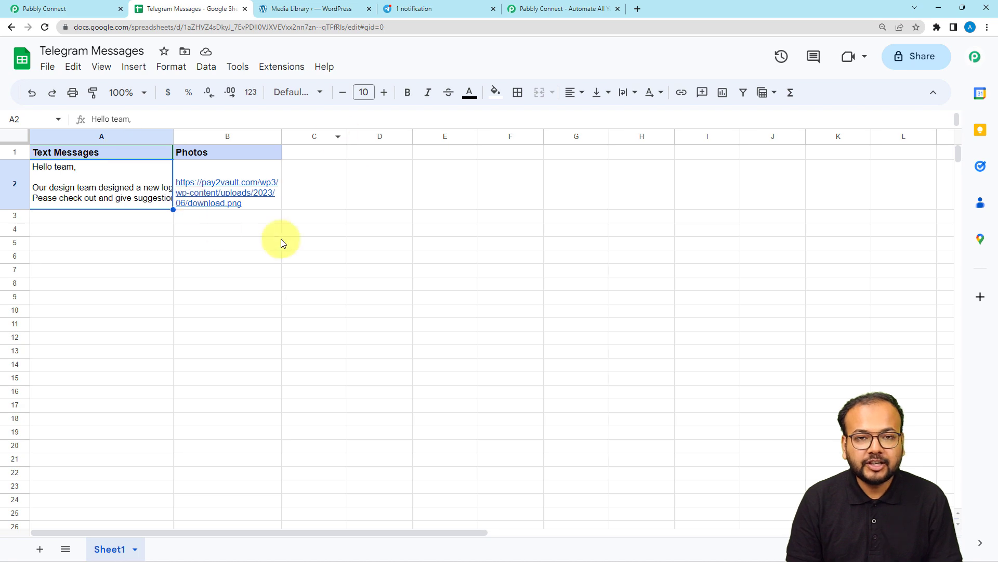
{"action": "left_click", "coordinate": [99, 9]}
{"action": "scroll", "coordinate": [637, 172], "scroll_direction": "up", "scroll_amount": 7}
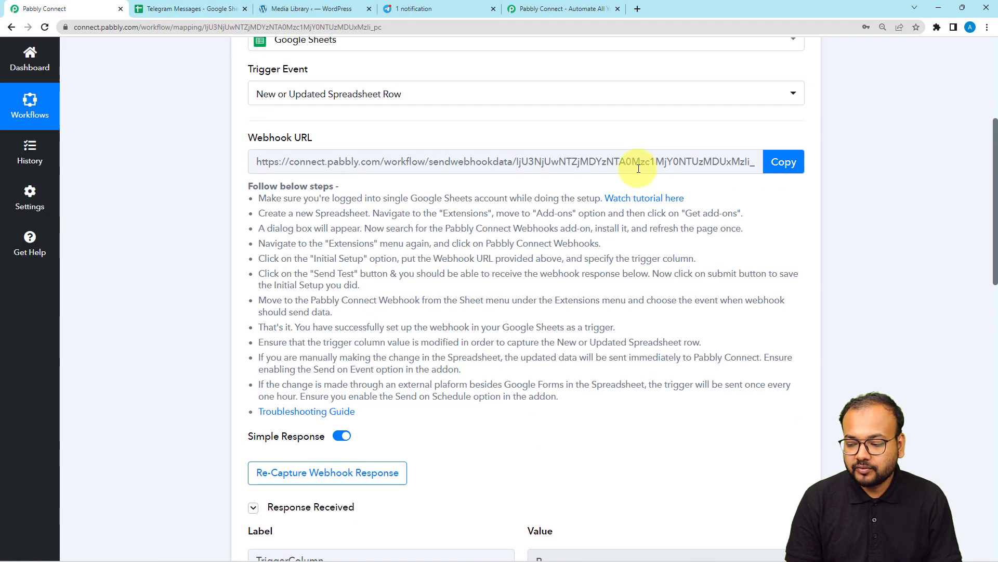
{"action": "left_click", "coordinate": [582, 231]}
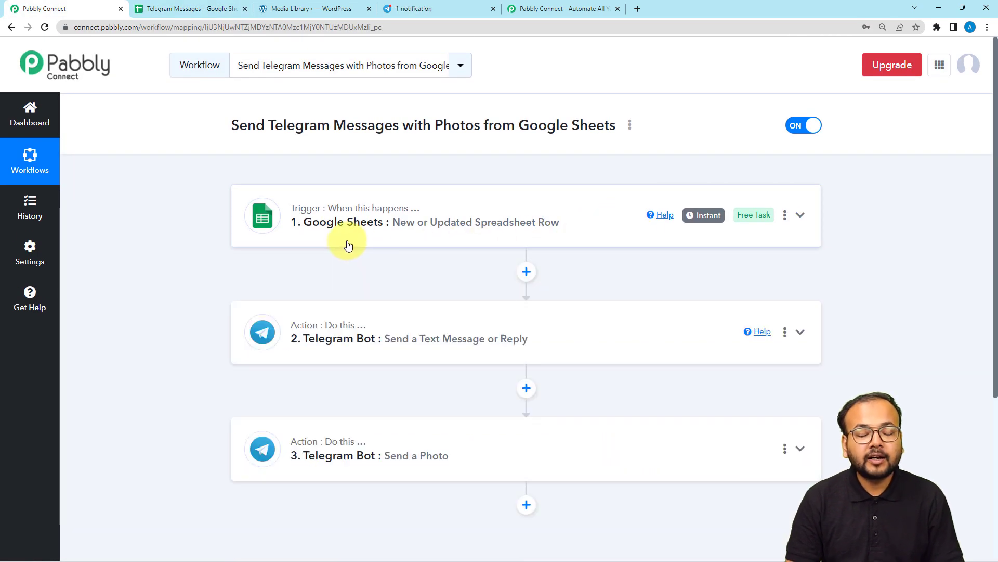